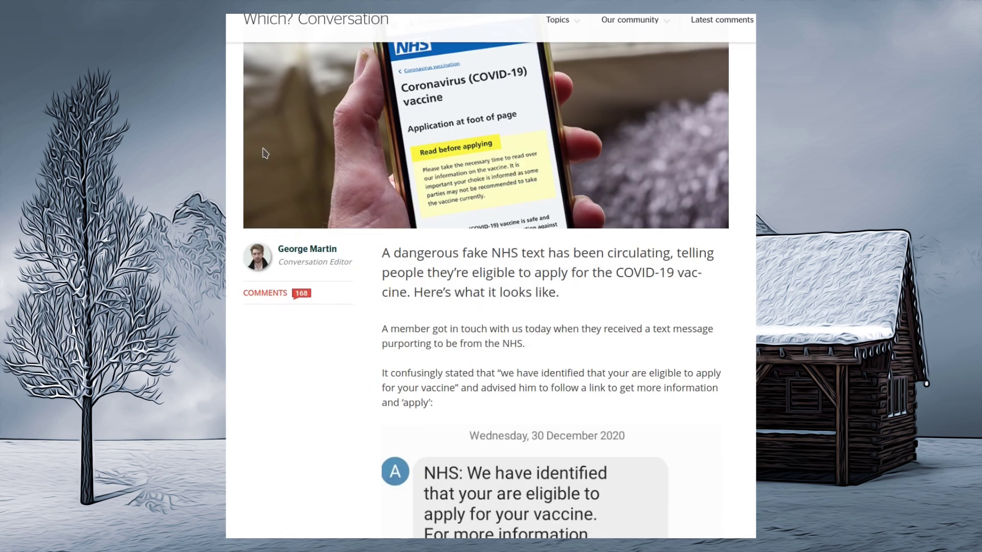
Scroll the Which? Conversation article down past the fake NHS vaccine text and website screenshots
scroll(265, 153, down, 5)
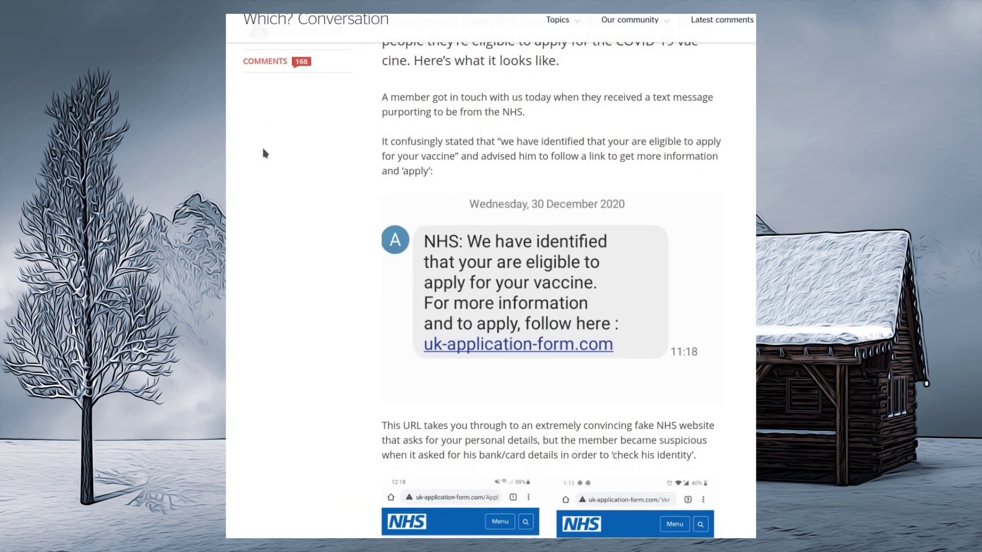
scroll(264, 153, down, 7)
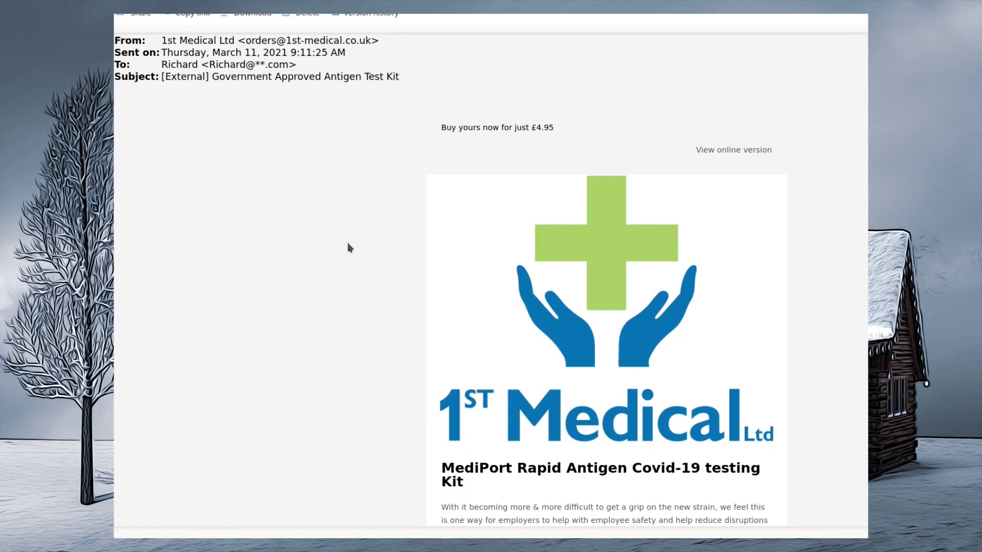
Scroll through the 1st Medical £4.95 antigen test kit email
scroll(348, 244, down, 2)
scroll(348, 243, down, 4)
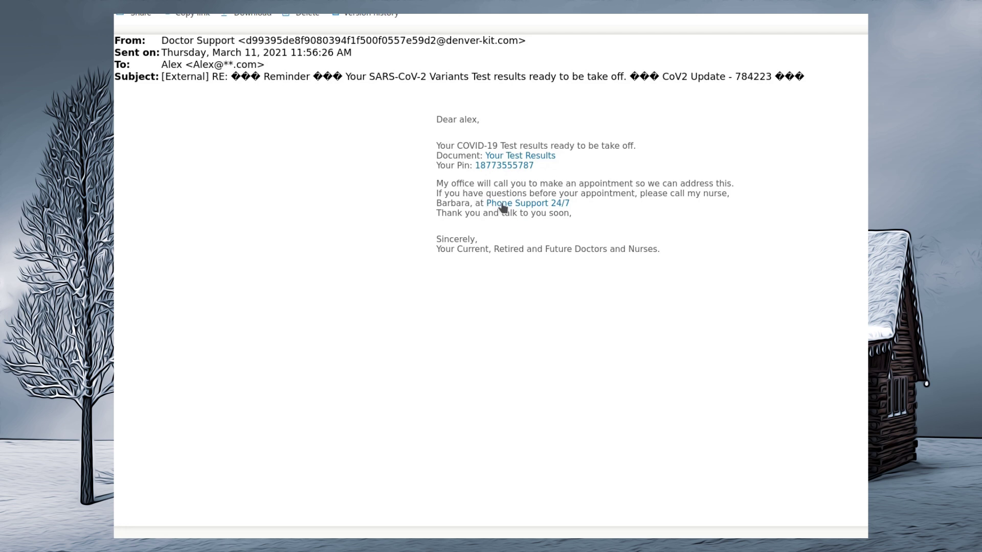
Reveal the Phone Support link's target in the Doctor Support email
mouse_move(501, 207)
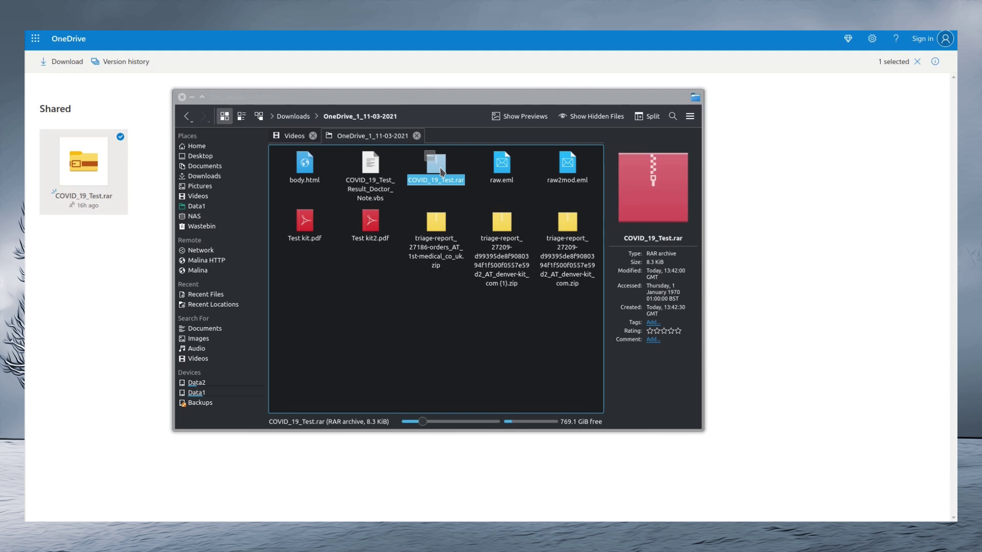
Open COVID_19_Test.rar from Dolphin in Ark, bringing up its password prompt
double_click(442, 172)
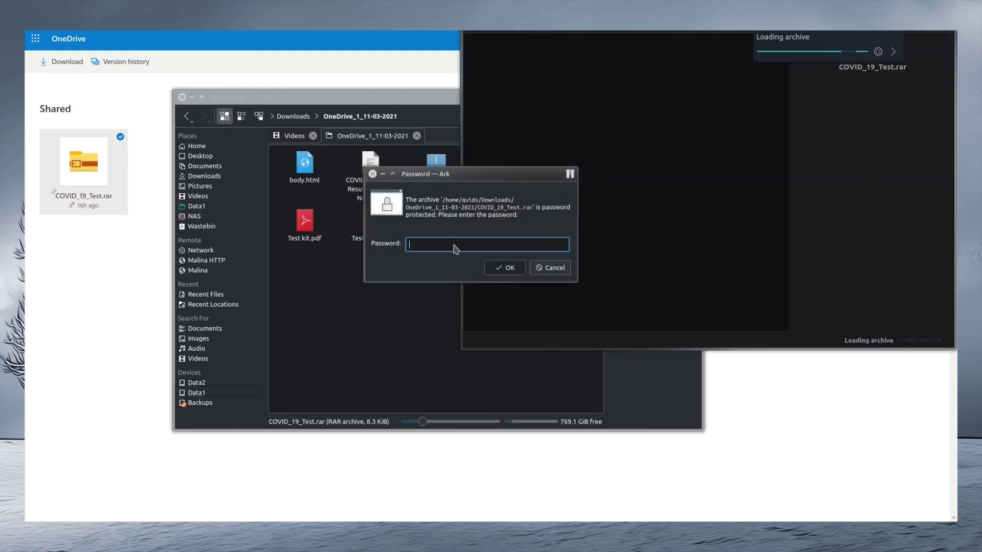
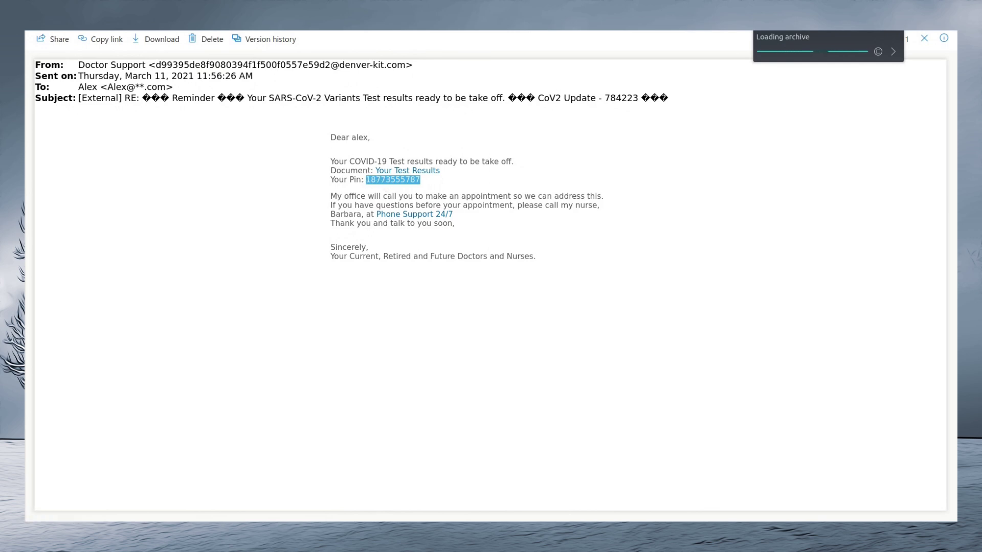
Unlock COVID_19_Test.rar in Ark using the PIN from the email
key(alt+Tab)
key(ctrl+v)
click(504, 267)
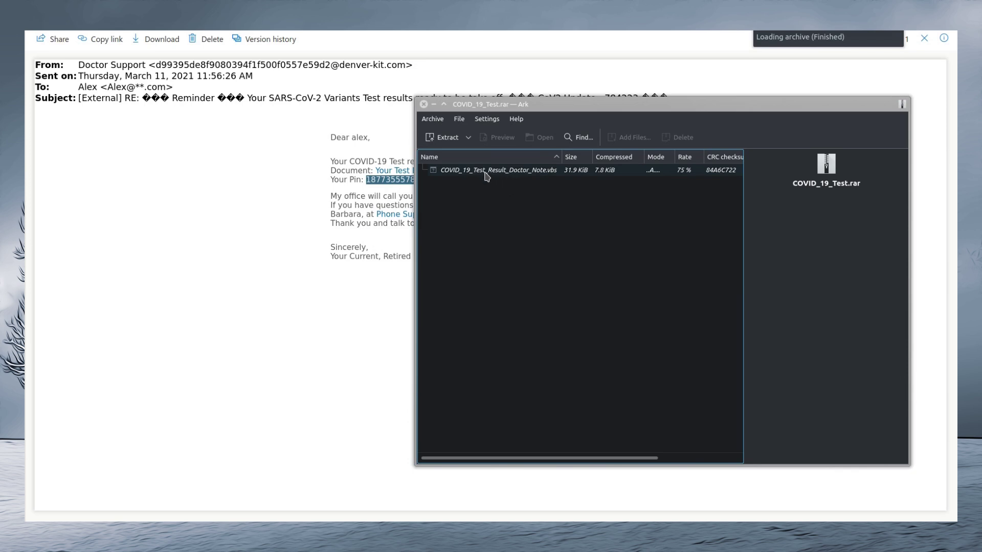
Close Ark and bring up the context menu for the extracted COVID_19_Test_Result_Doctor_Note.vbs
click(424, 104)
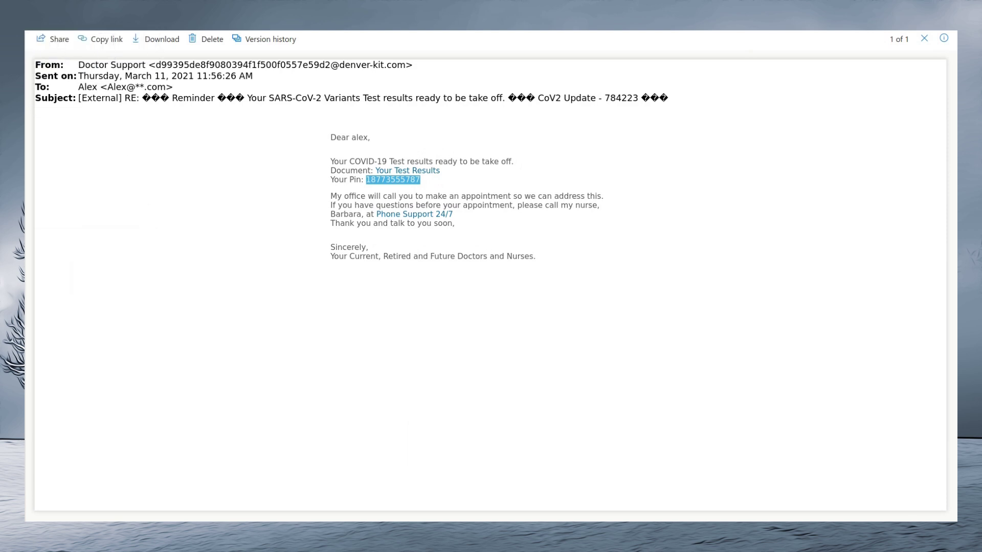
key(alt+Tab)
right_click(369, 167)
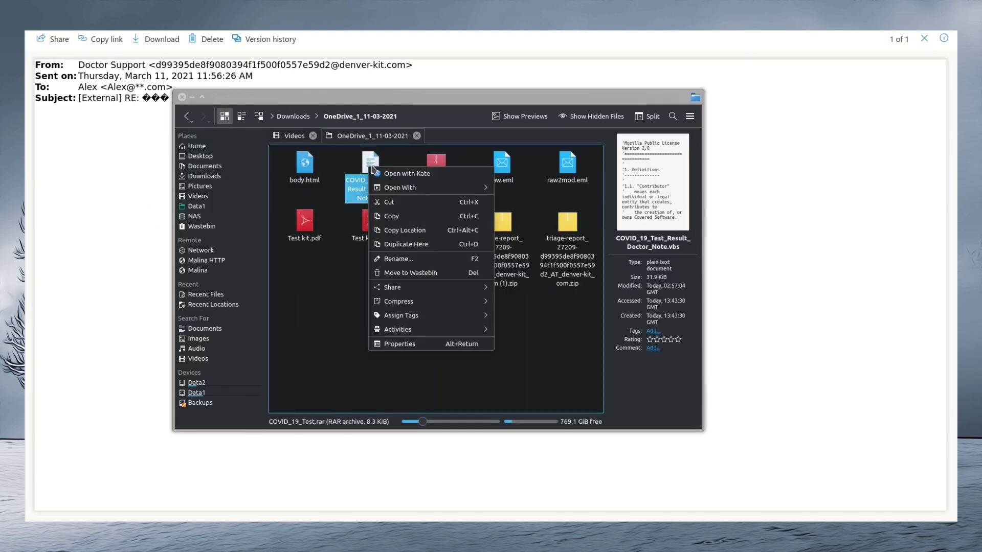
Open the .vbs in Kate with the line limit raised and read its commented Mozilla license header
click(415, 177)
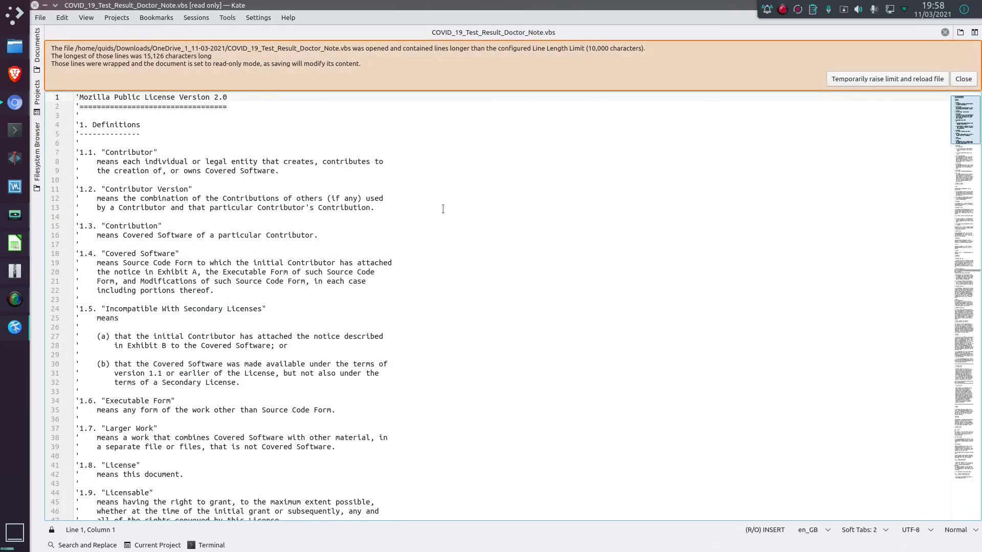
click(877, 79)
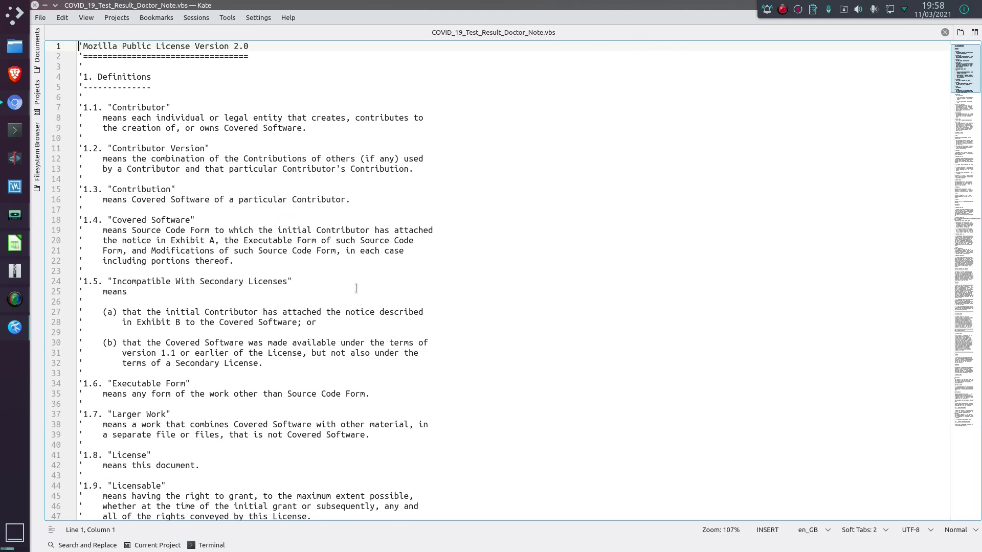
scroll(356, 288, down, 3)
scroll(418, 338, down, 3)
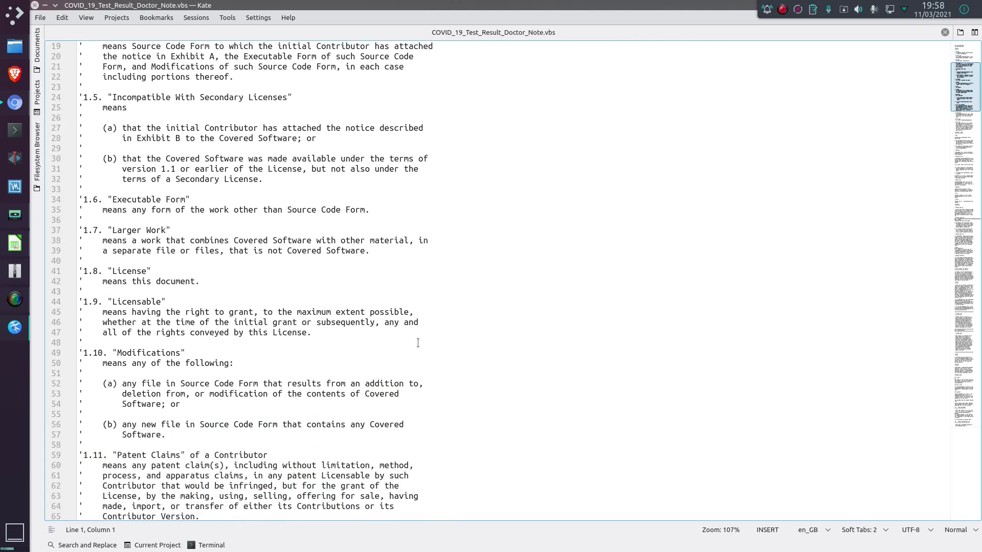
scroll(418, 343, down, 5)
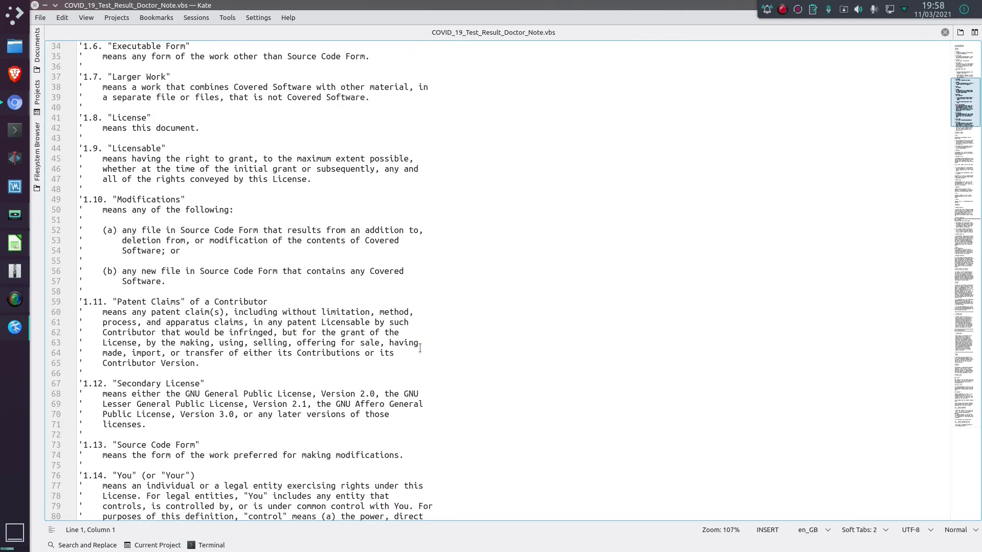
scroll(420, 347, down, 3)
scroll(420, 348, down, 13)
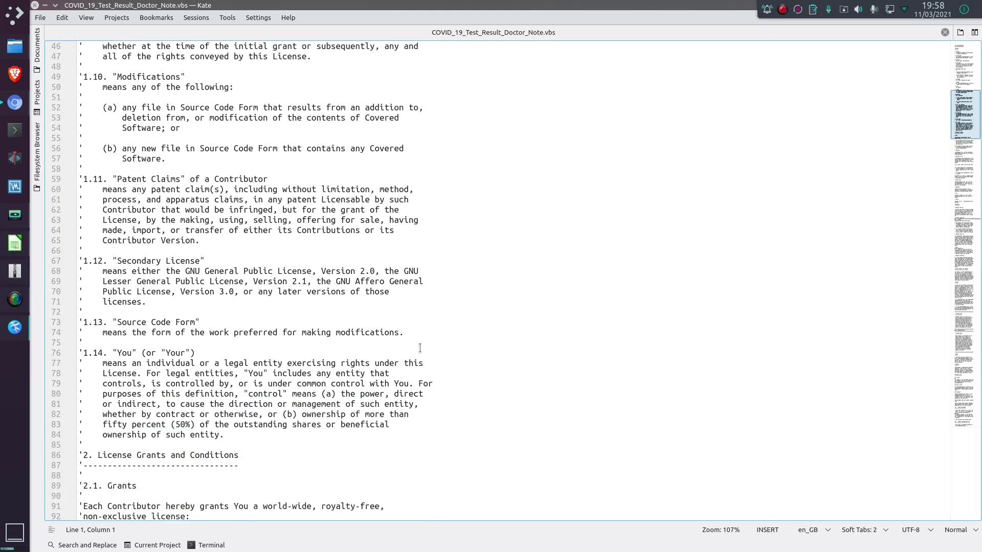
scroll(420, 348, down, 4)
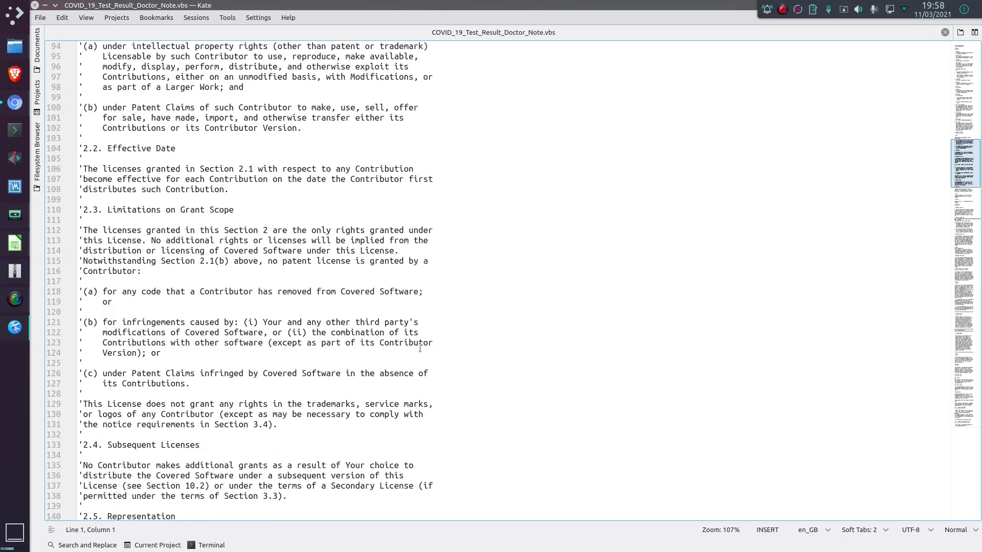
scroll(407, 341, down, 4)
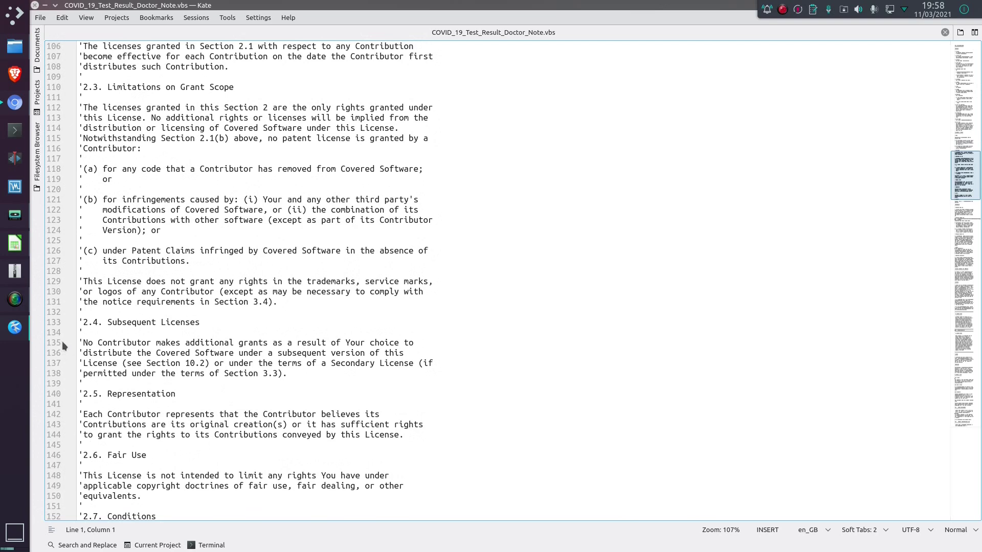
drag(84, 332, 79, 333)
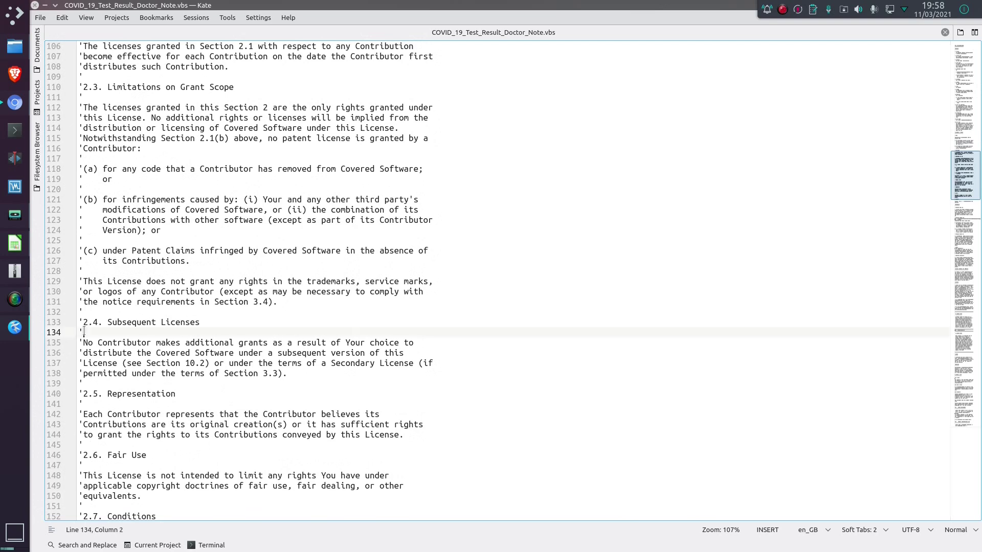
click(304, 317)
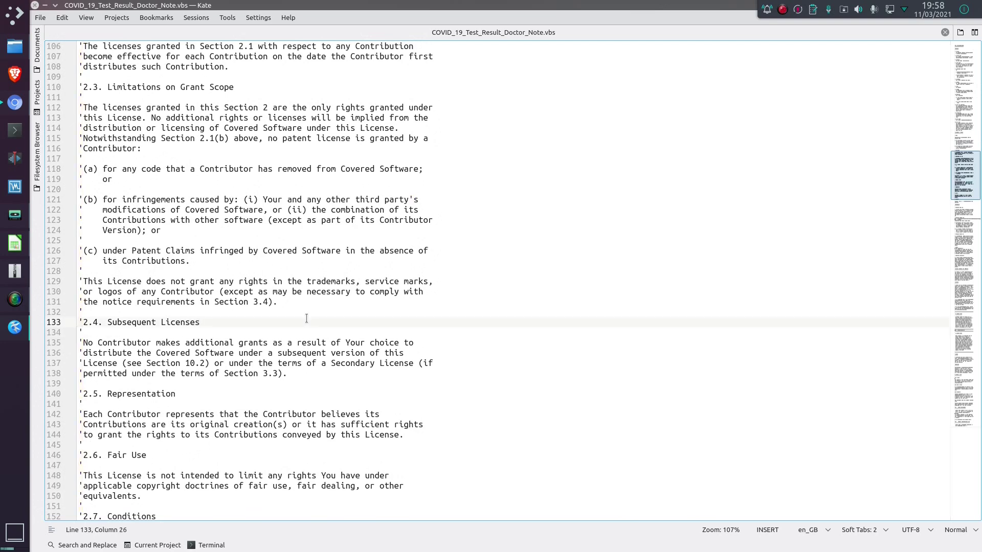
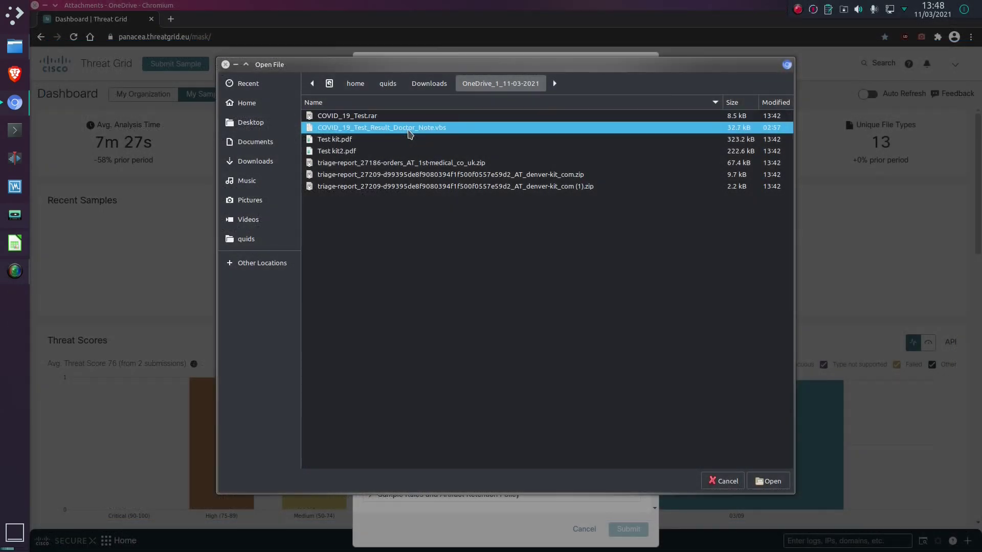
Submit COVID_19_Test_Result_Doctor_Note.vbs on Windows 10, US-New York exit, 10-minute runtime, Random Cursor Movement playbook
double_click(411, 128)
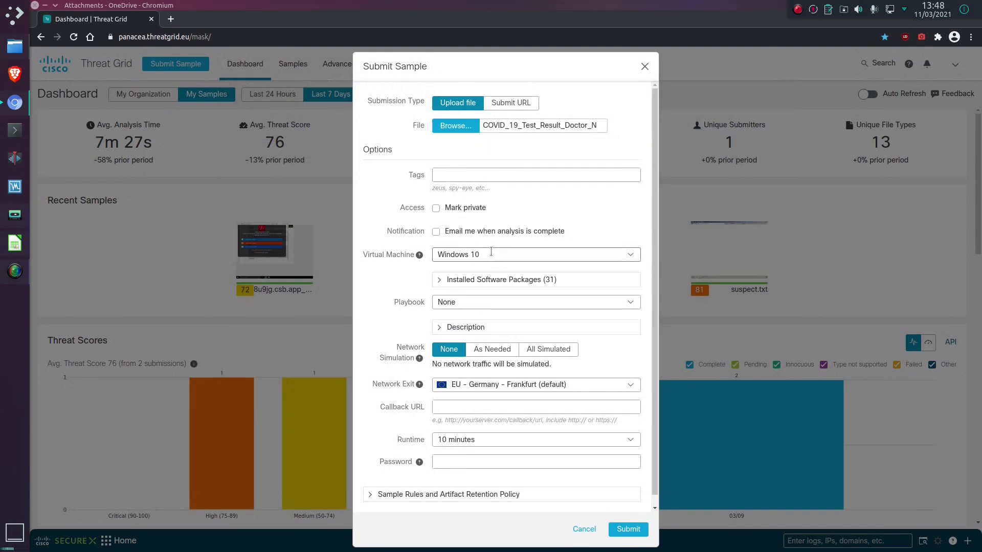
click(494, 254)
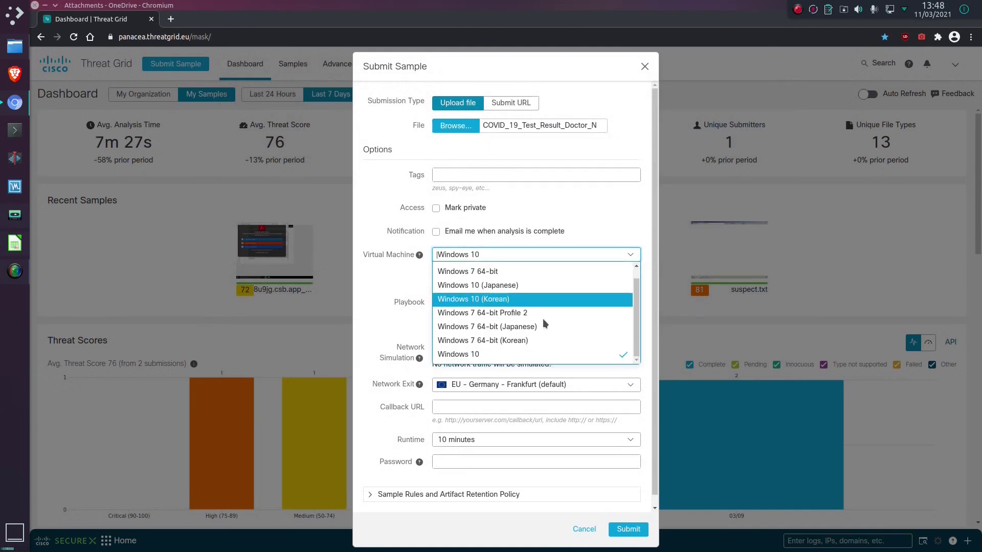
click(548, 355)
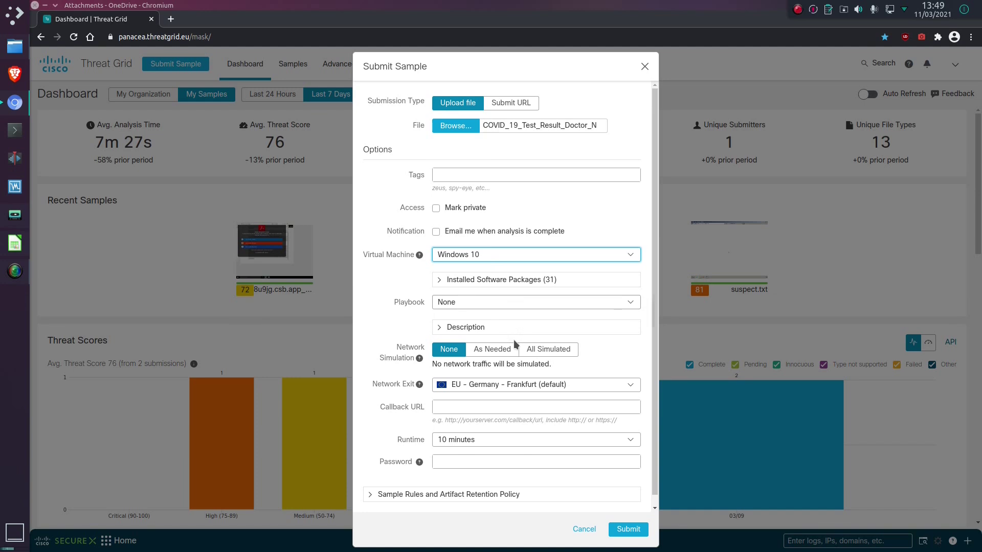
click(511, 385)
scroll(522, 475, down, 1)
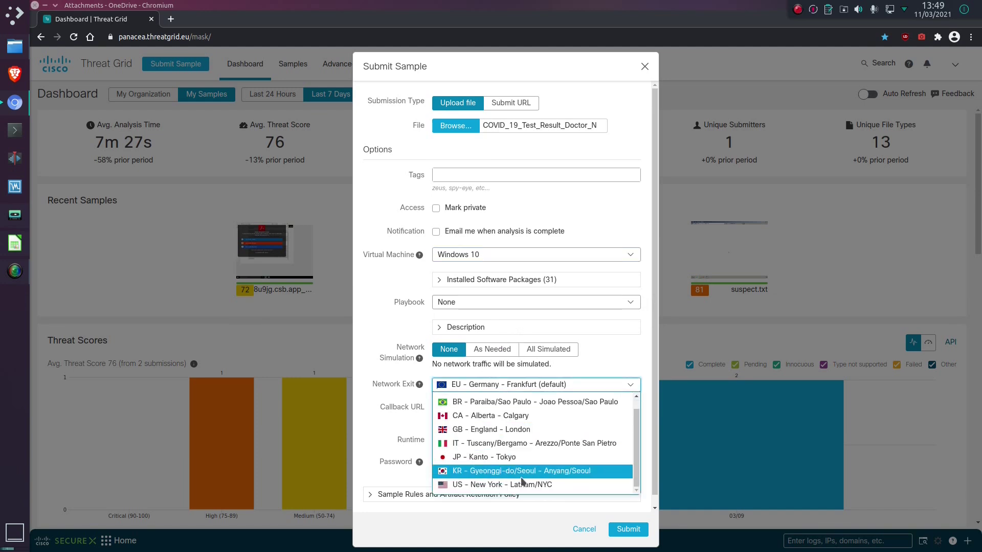
click(521, 484)
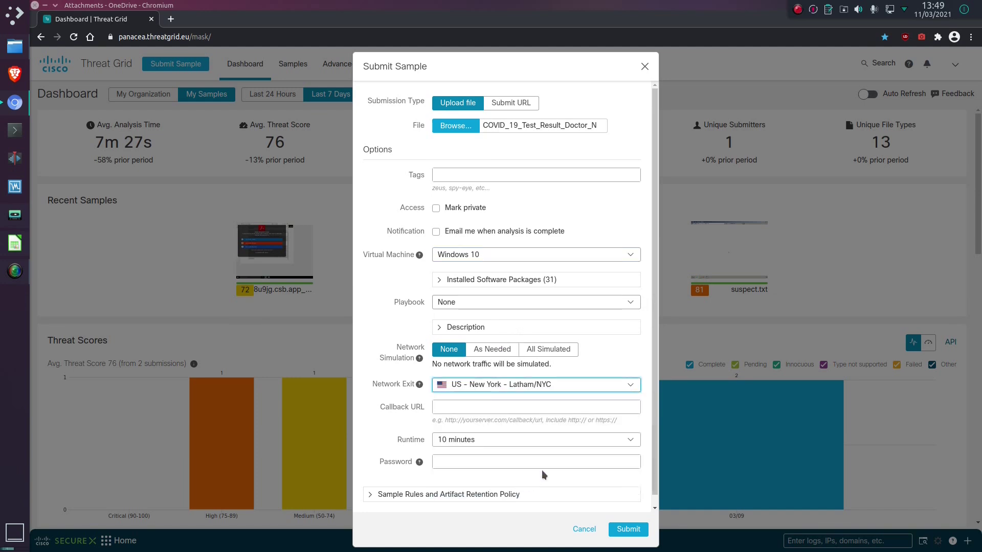
click(503, 439)
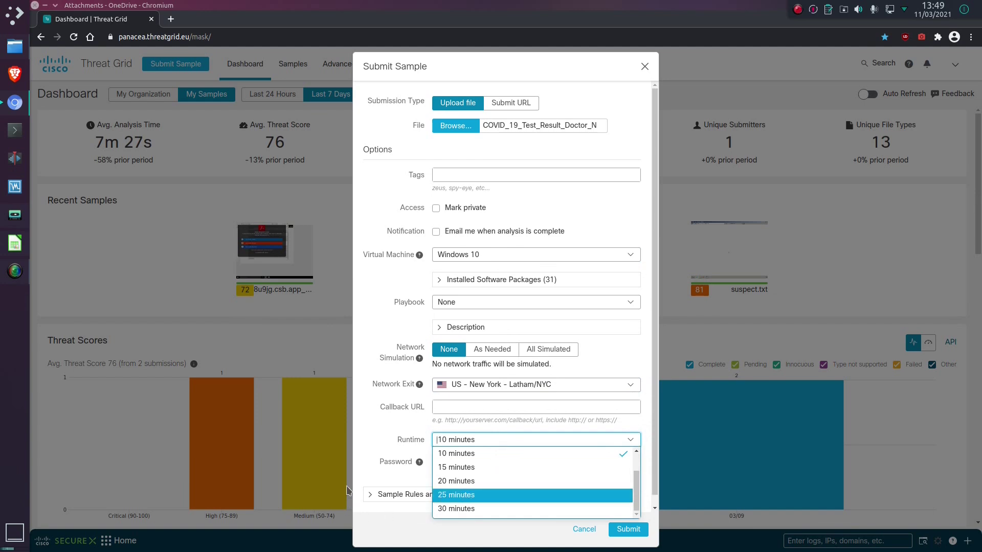
click(364, 457)
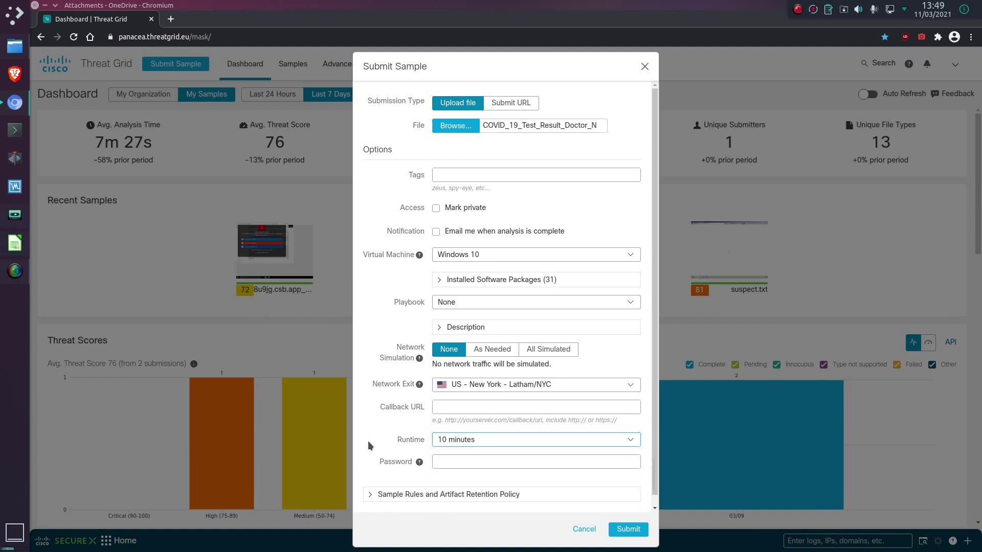
click(497, 301)
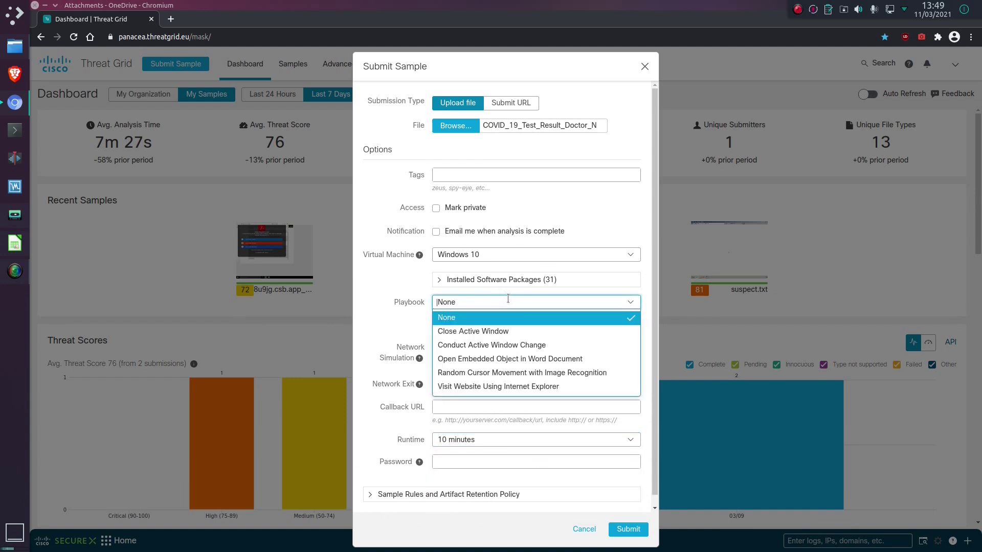
click(540, 373)
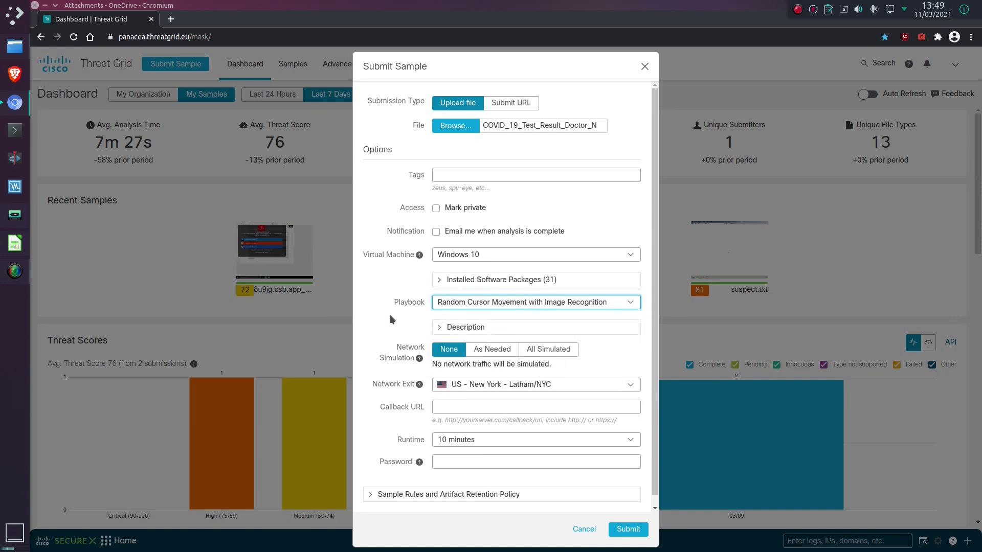
click(627, 528)
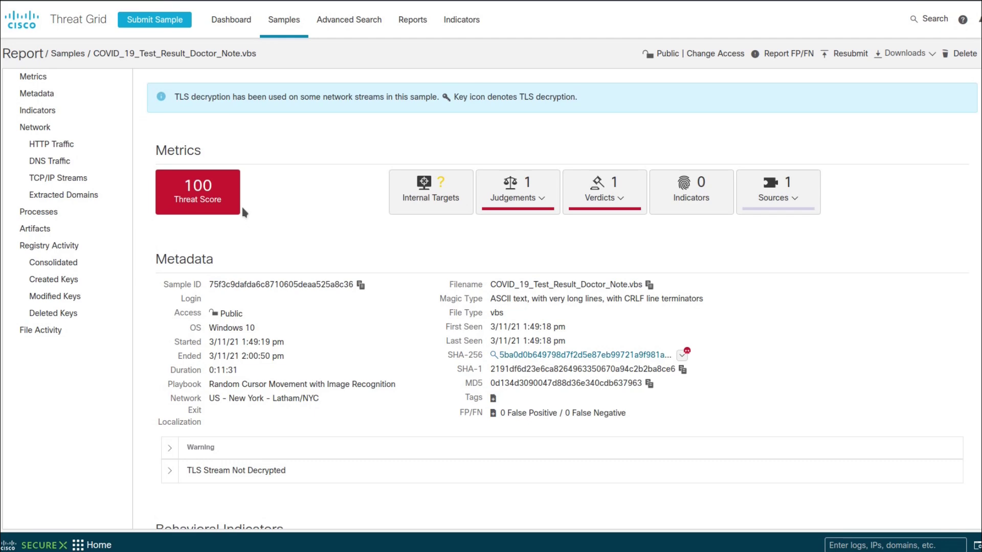
Expand the gate.php communication indicator under Behavioral Indicators to show the transfermychoice.com URL
scroll(252, 213, down, 10)
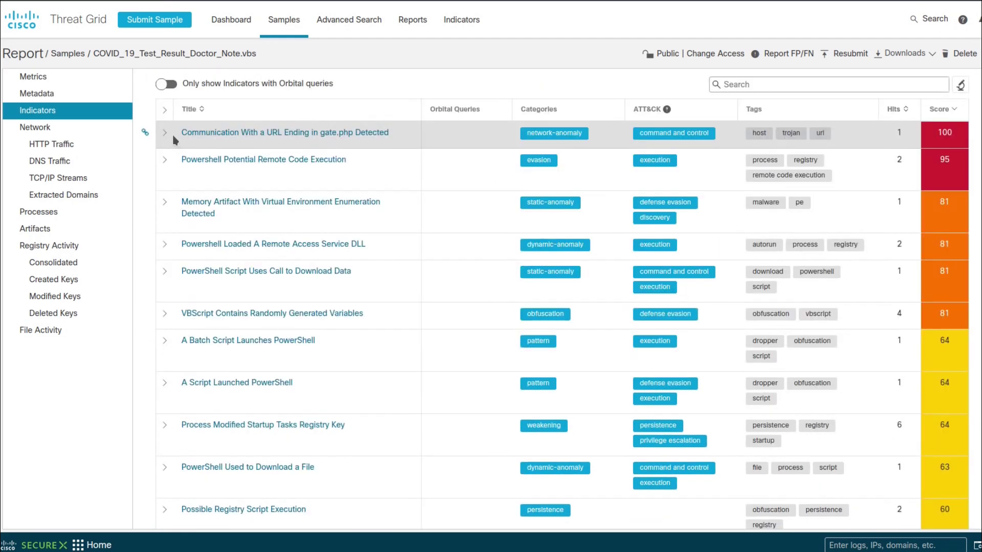
click(163, 134)
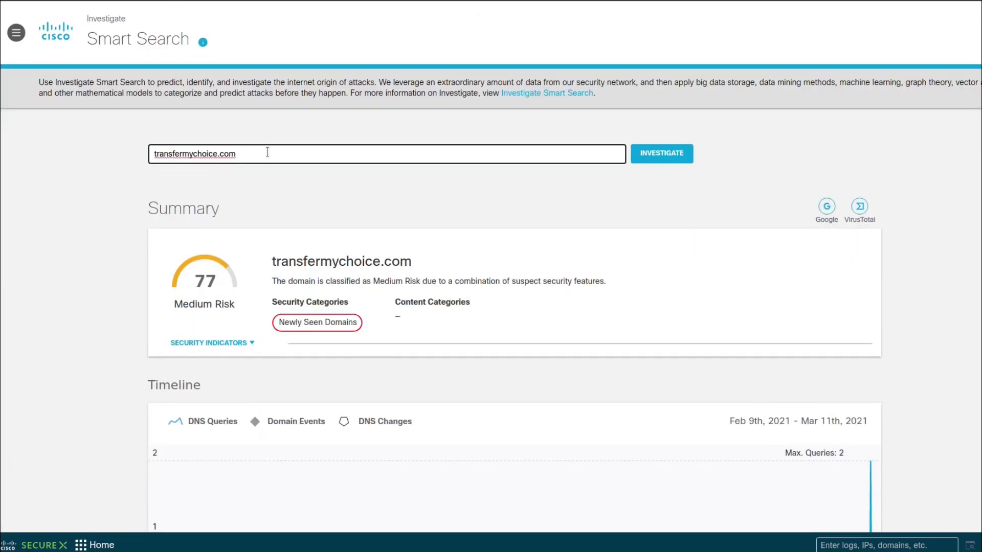
Scroll through transfermychoice.com's Investigate Summary and Timeline
scroll(267, 152, down, 5)
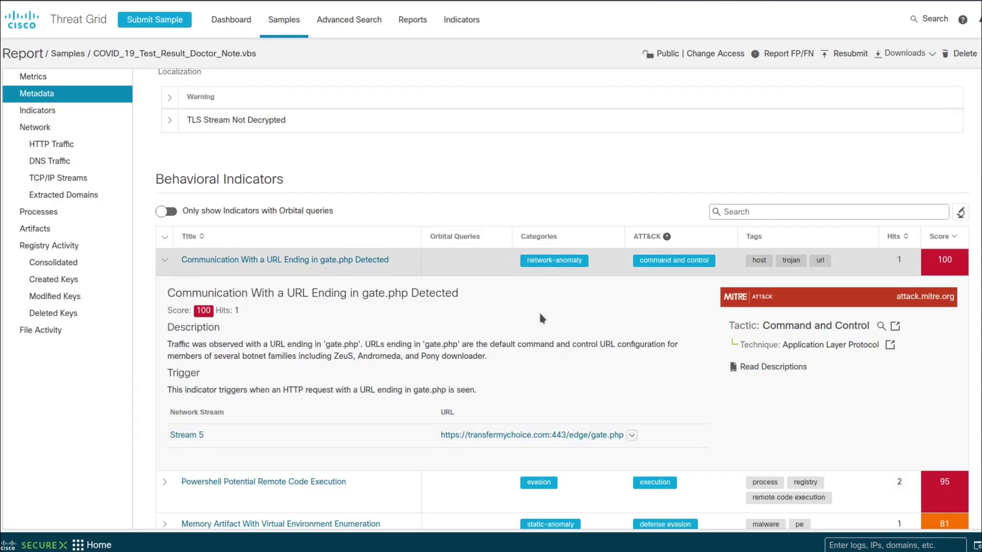
Collapse gate.php, expand Powershell Potential Remote Code Execution, highlight guvxdg2g.3iw.ps1, then collapse it again
scroll(538, 311, down, 2)
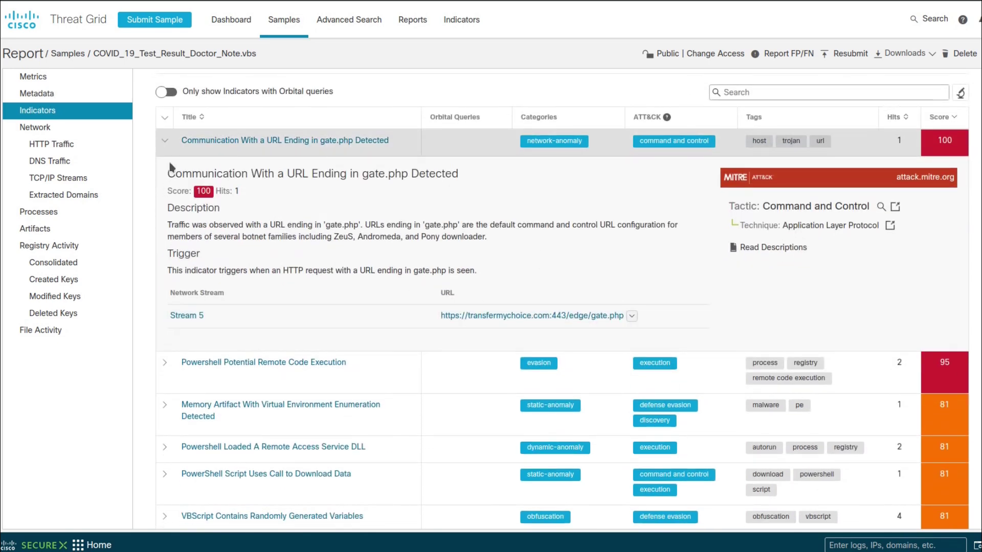
click(163, 146)
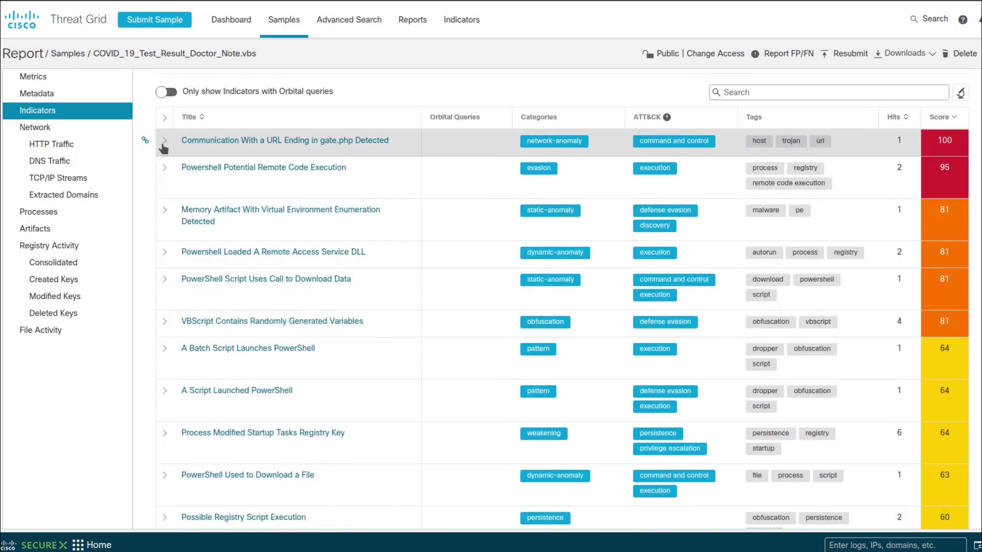
click(164, 168)
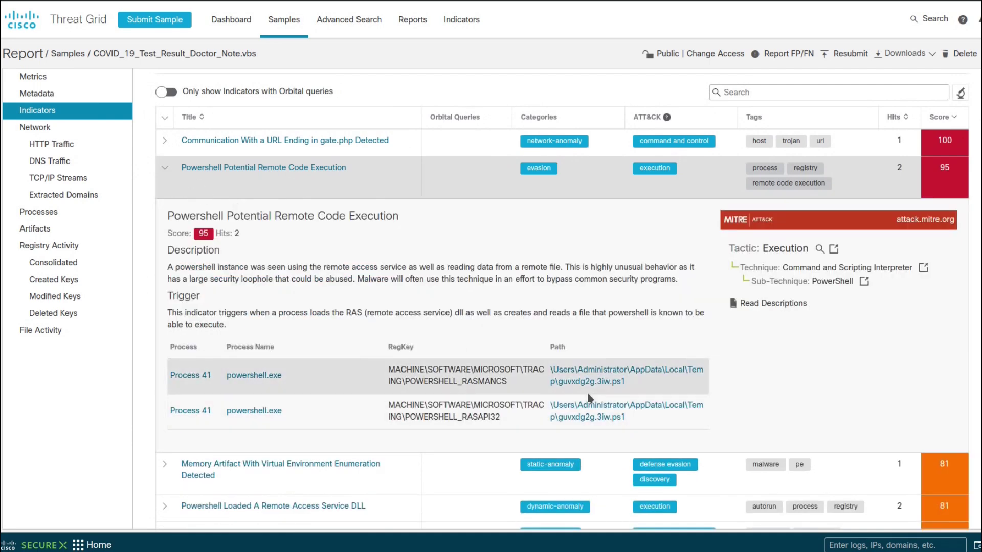
drag(625, 382, 557, 383)
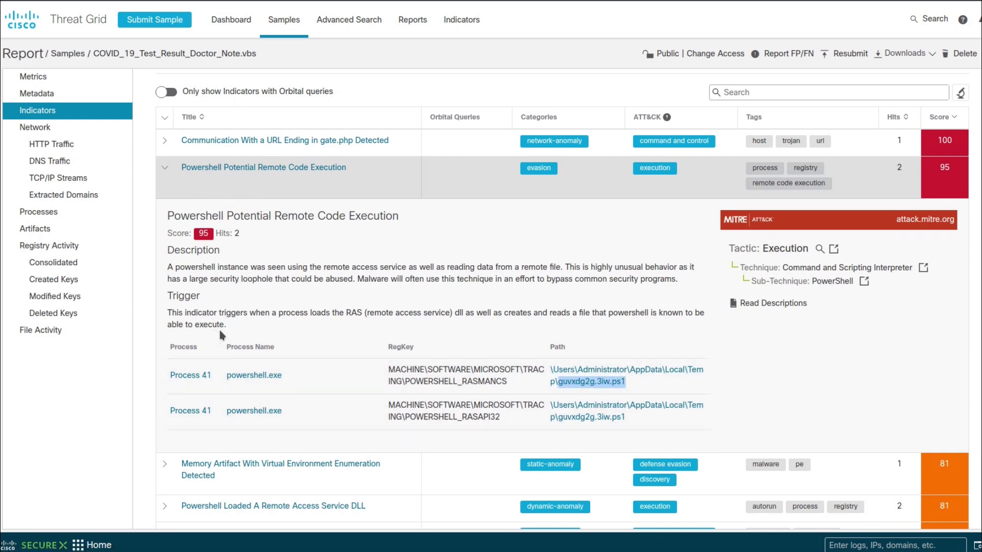
click(163, 179)
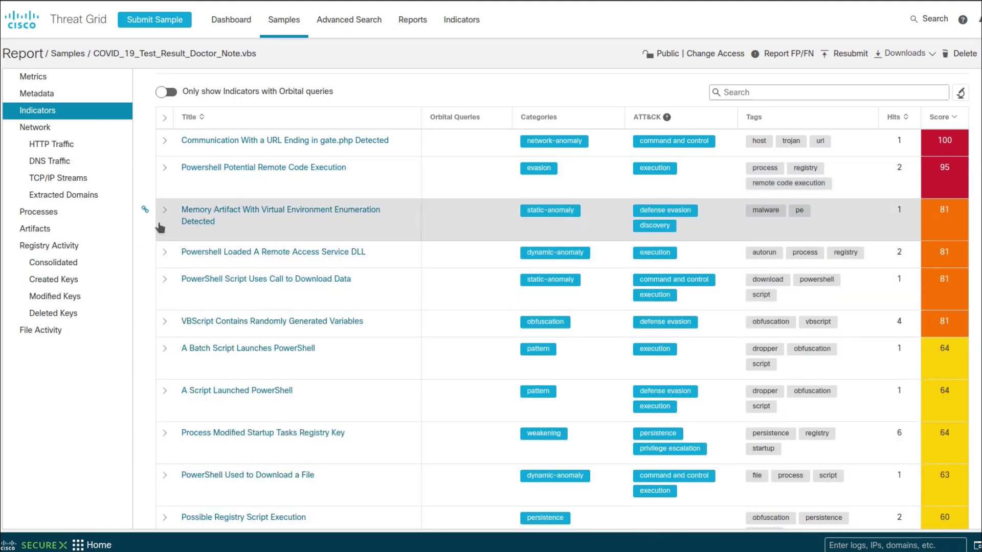
Inspect the Memory Artifact (2912-taskmgr.exe) and Powershell Remote Access Service DLL indicators, collapsing each afterward
click(160, 227)
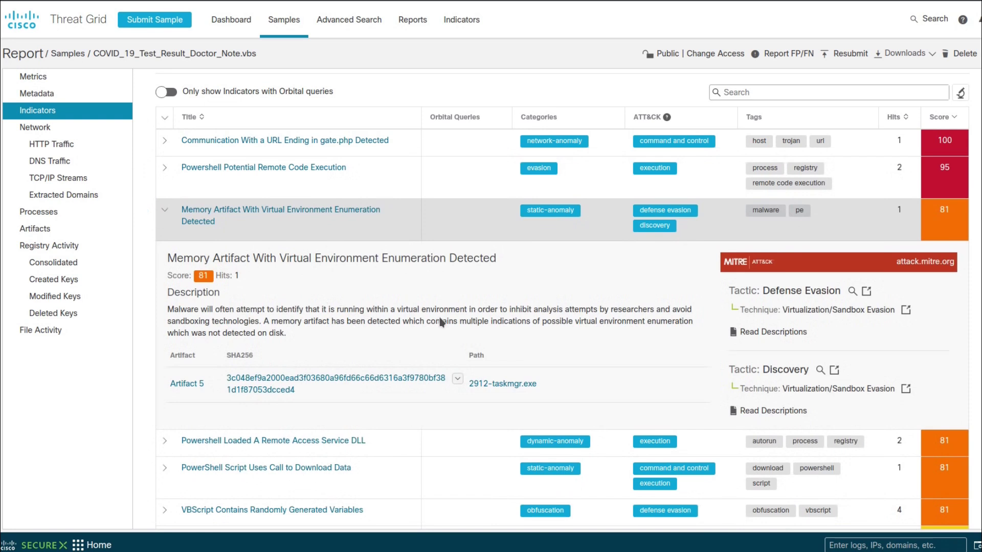
drag(559, 395, 471, 383)
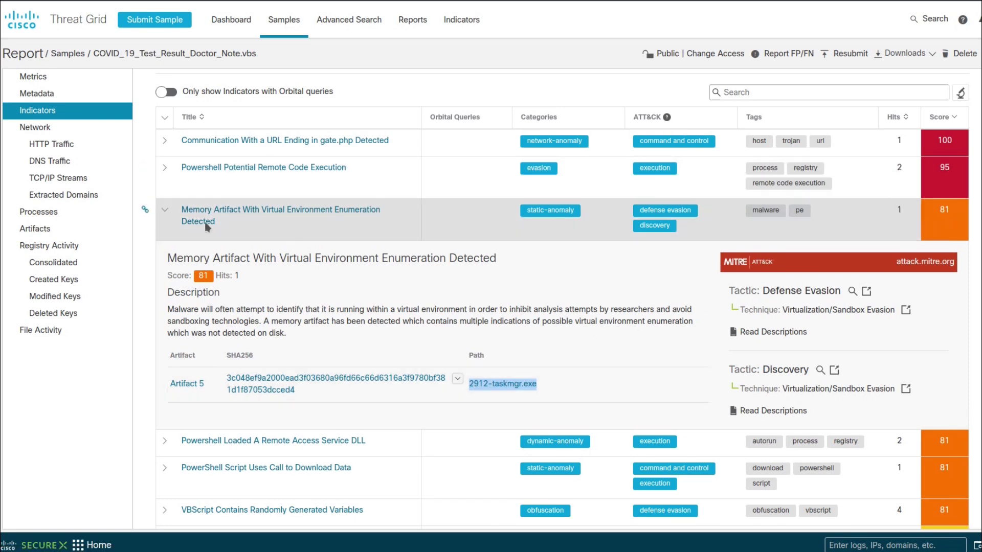
click(173, 221)
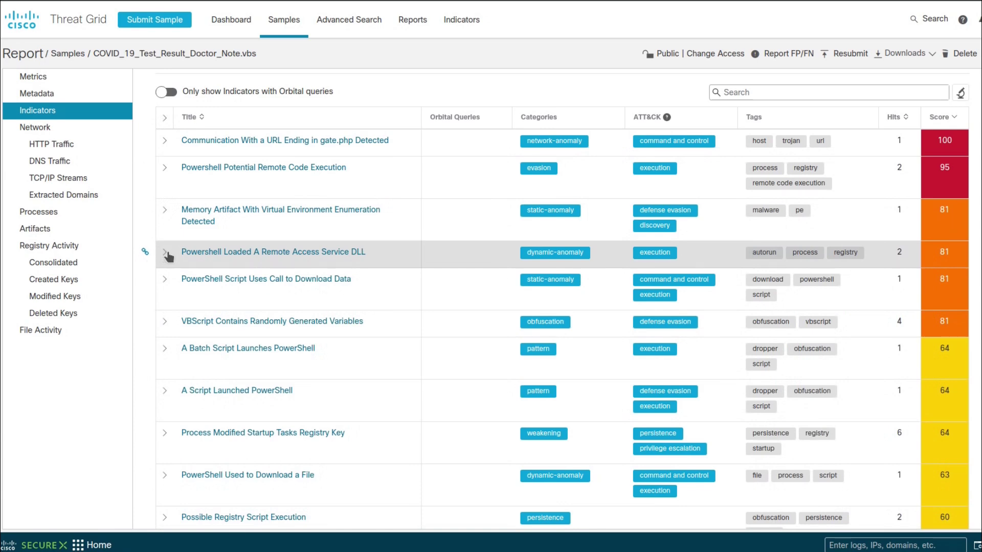
click(166, 254)
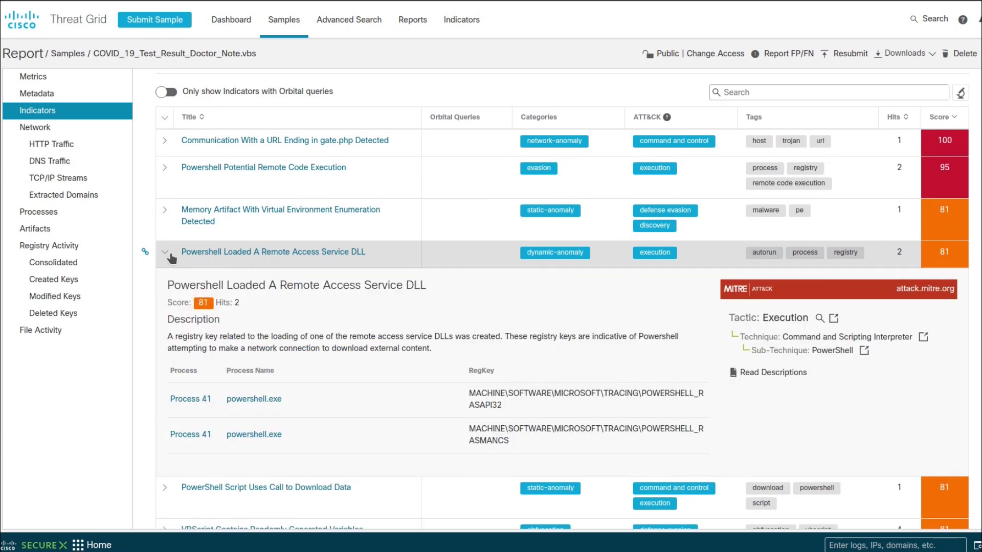
scroll(341, 259, down, 5)
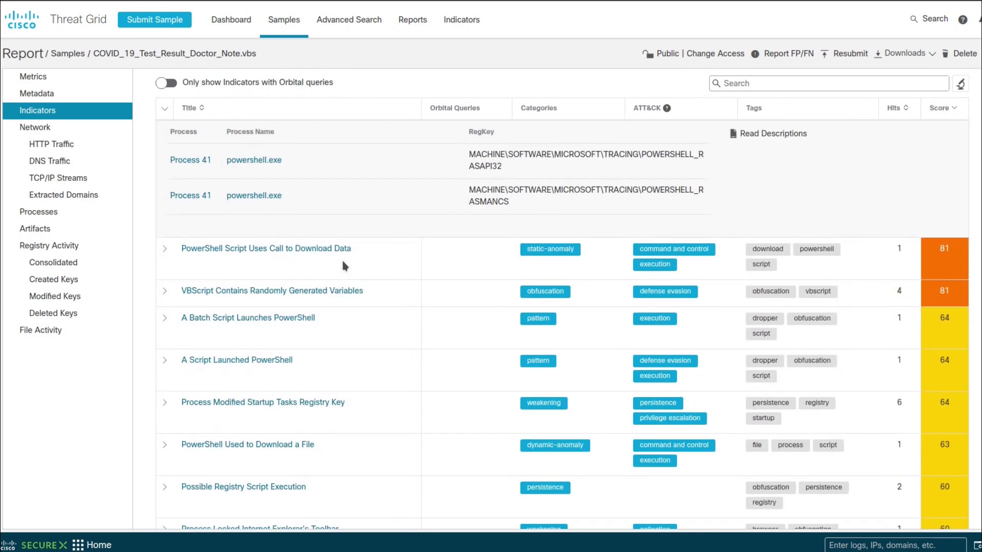
scroll(341, 259, up, 2)
scroll(341, 258, up, 1)
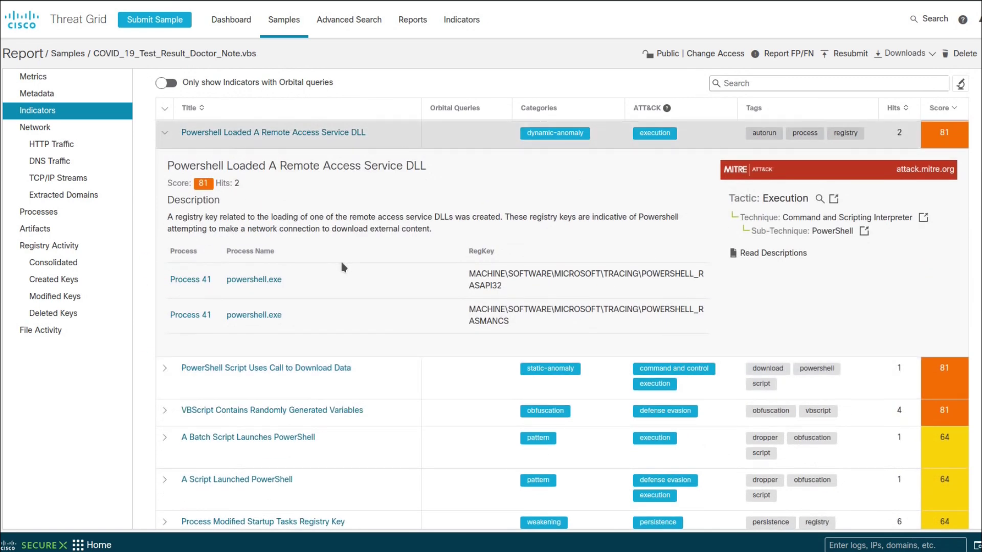
click(160, 142)
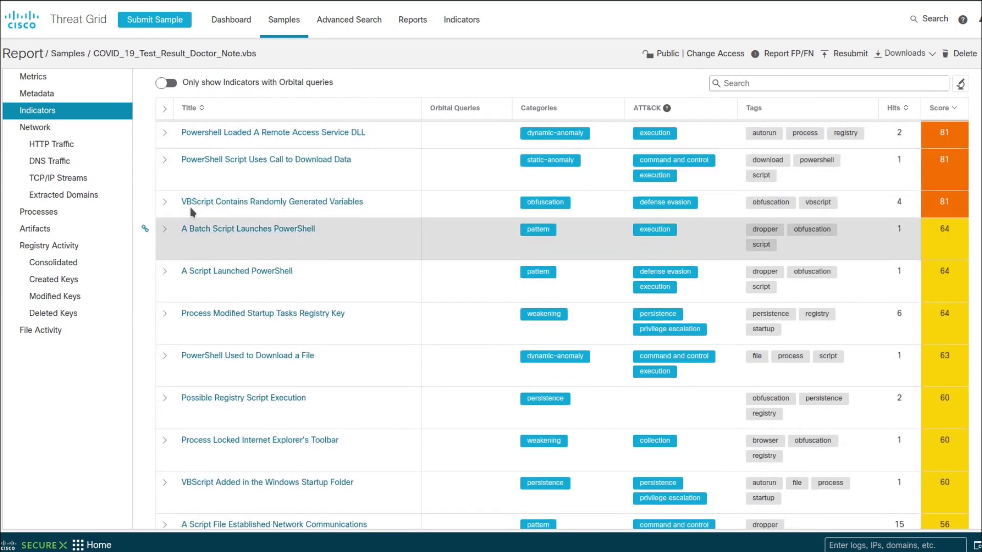
Check the PowerShell download-data indicator, then expand VBScript Contains Randomly Generated Variables and scroll its artifacts
click(163, 176)
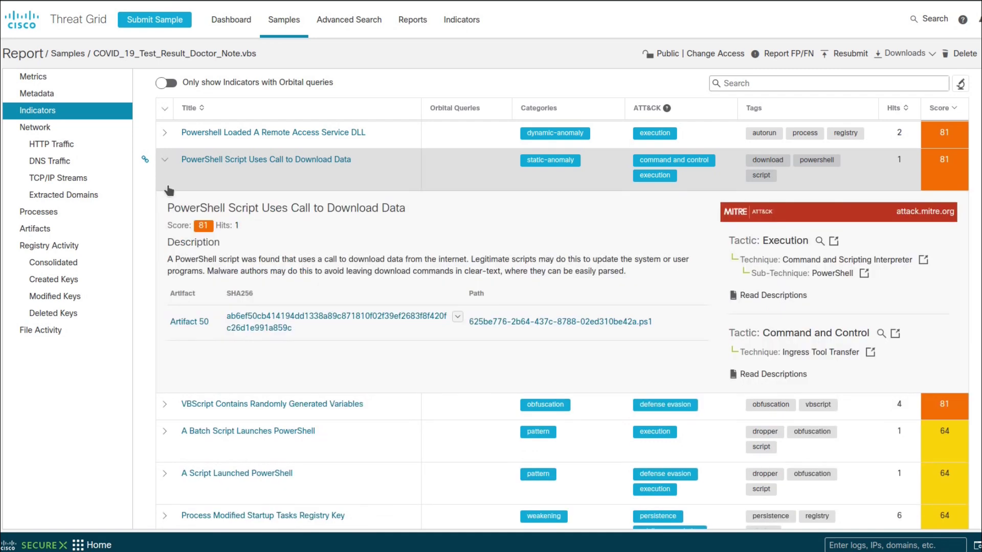
click(162, 163)
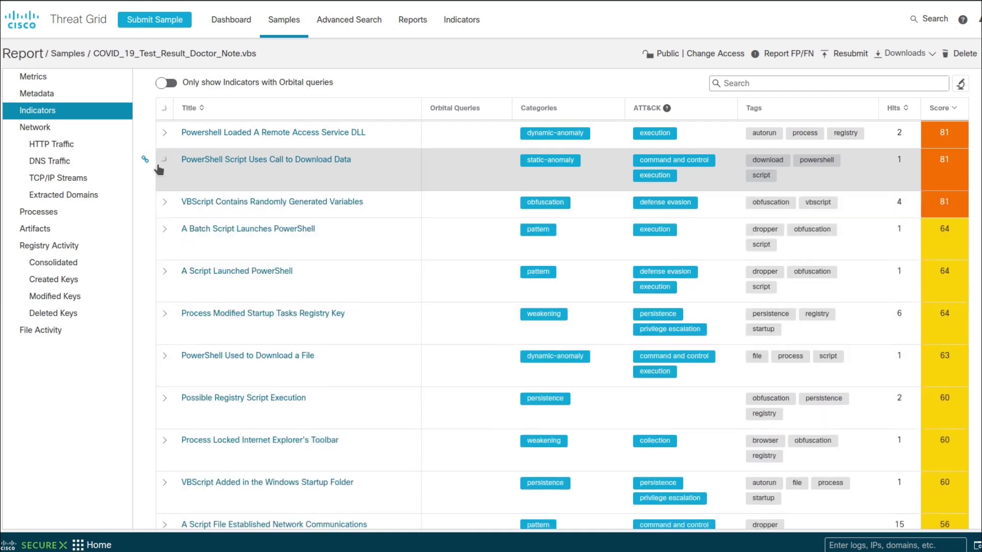
click(171, 205)
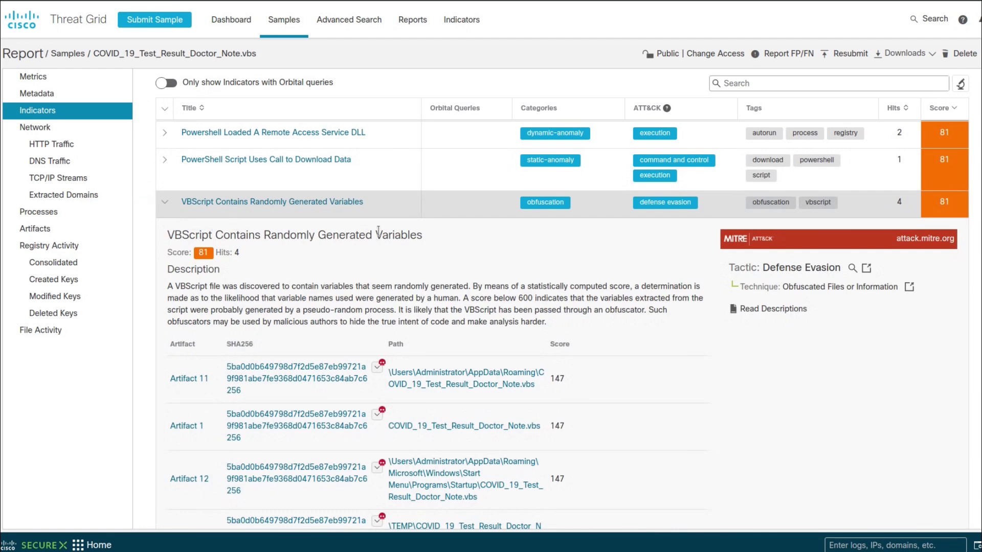
scroll(342, 229, down, 2)
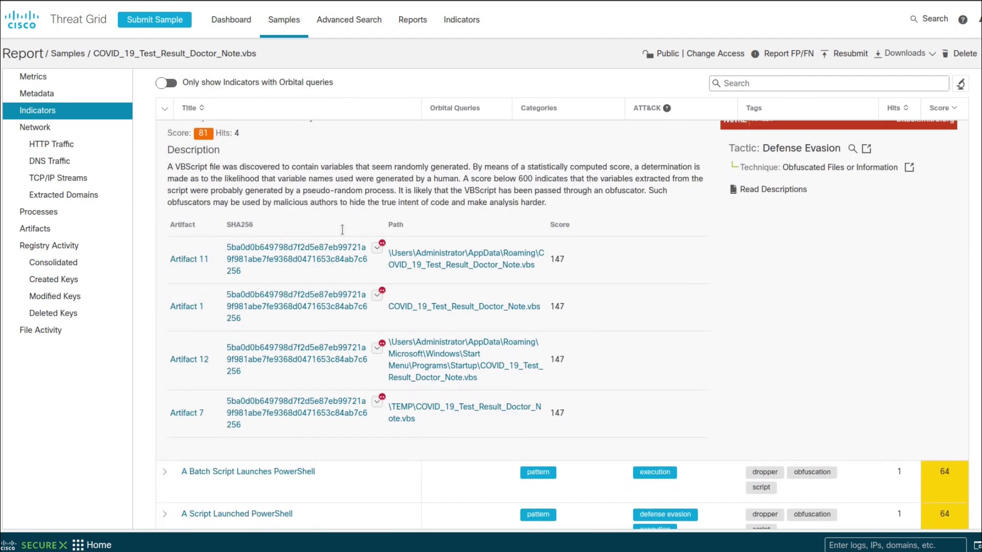
scroll(221, 206, up, 3)
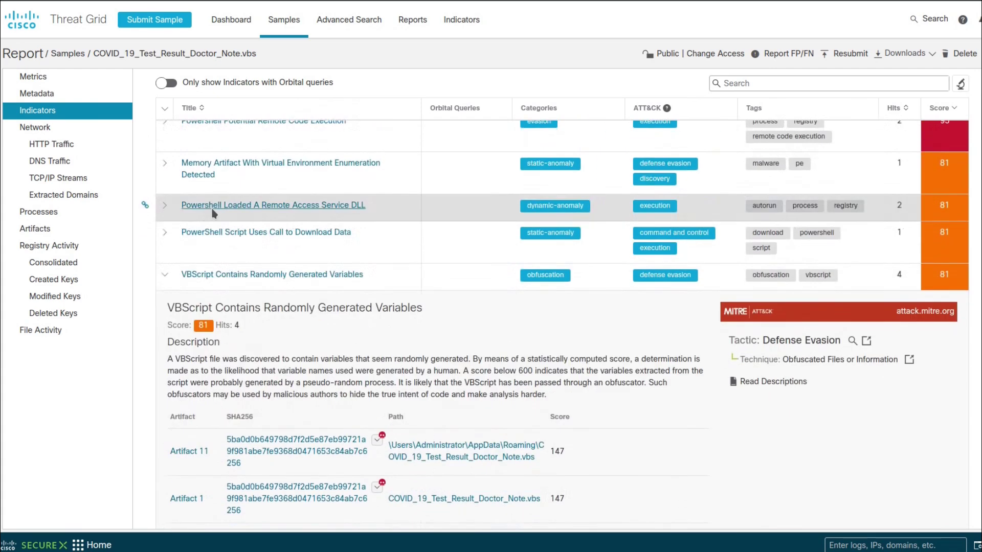
scroll(210, 207, down, 1)
Expand and then collapse the A Batch Script Launches PowerShell indicator, scored 64
click(165, 215)
click(163, 244)
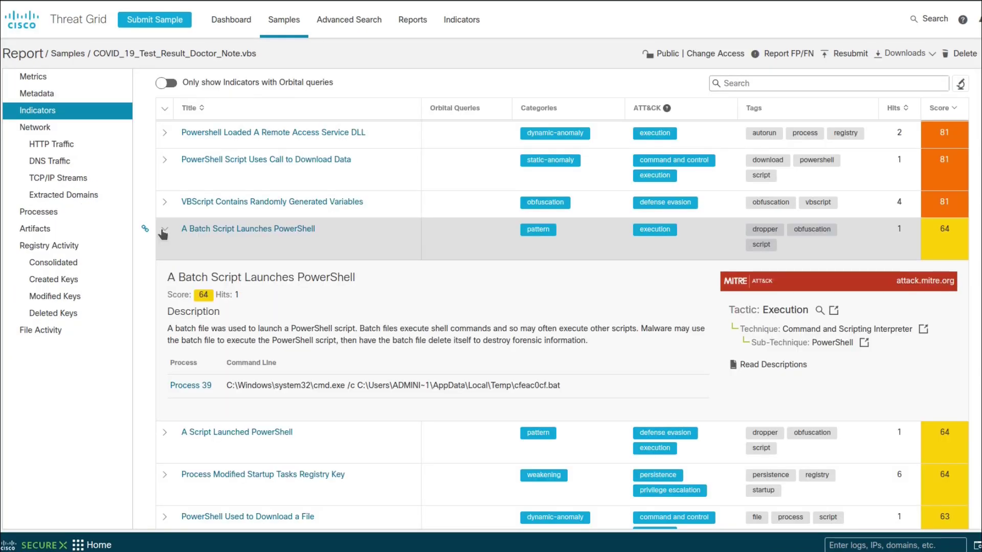
click(163, 231)
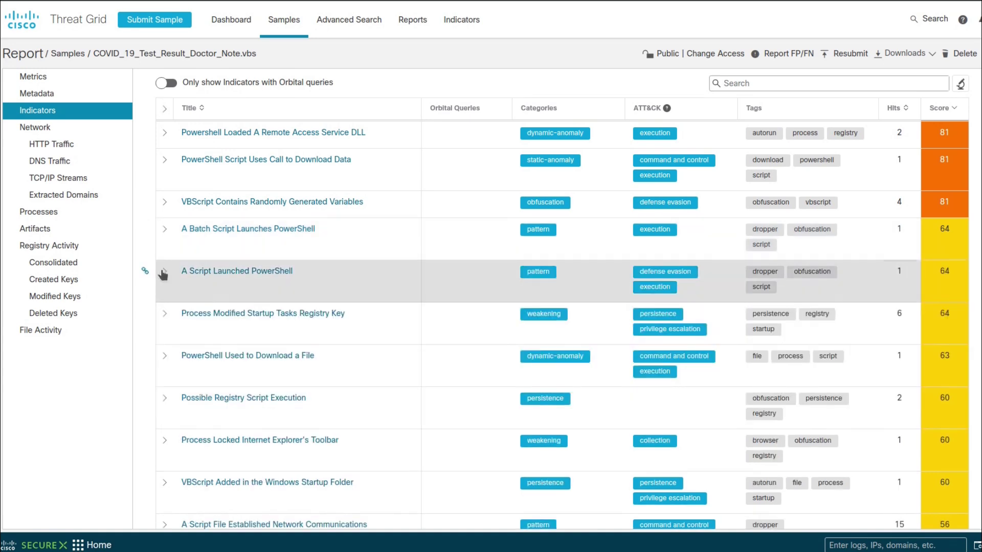
click(164, 272)
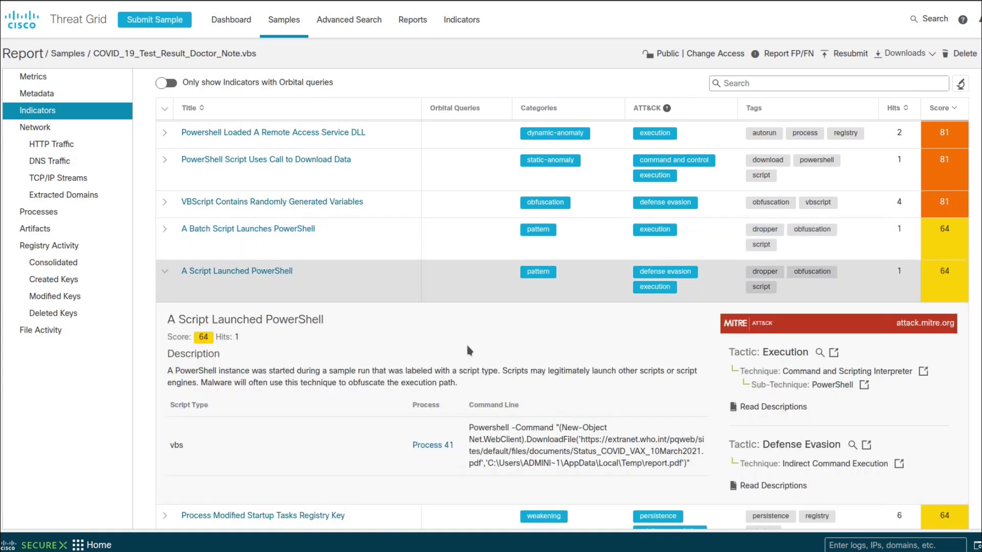
scroll(471, 351, down, 2)
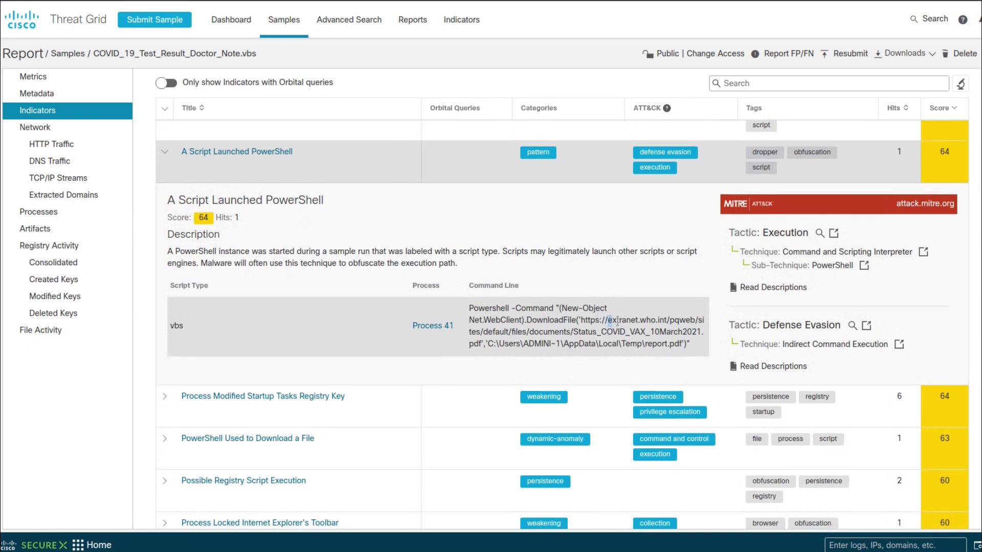
drag(617, 321, 678, 346)
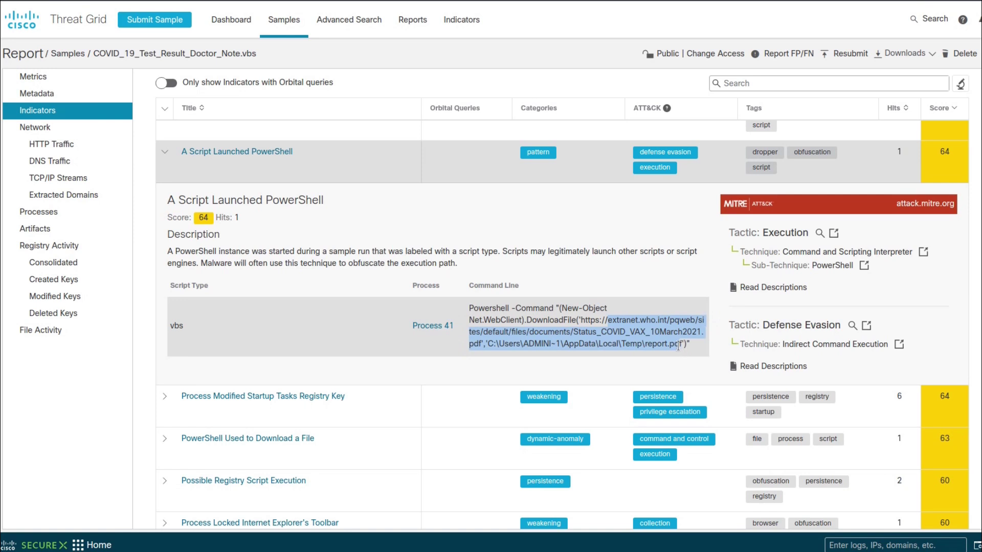
click(166, 153)
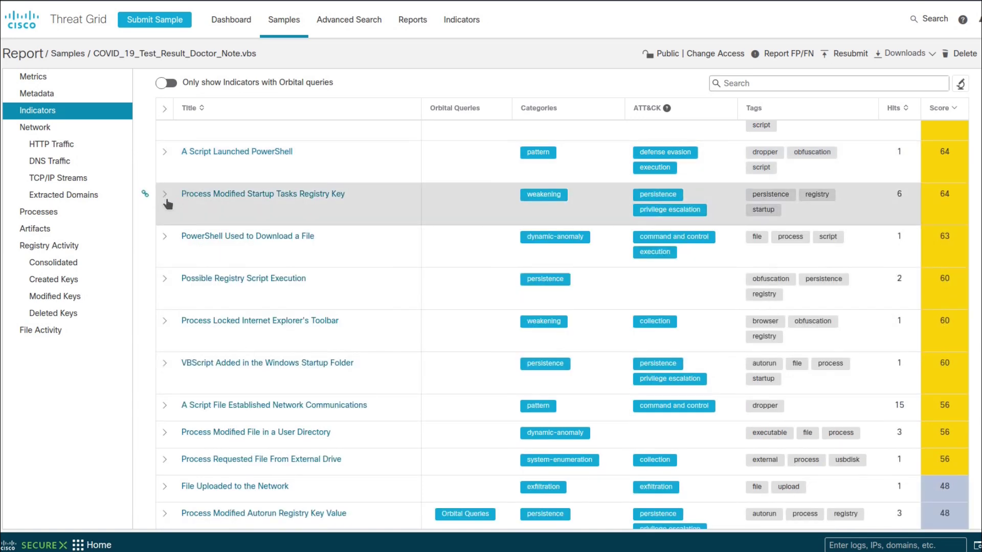
Expand the Startup Tasks and Autorun Registry Key Value indicators and highlight the internat.exe Run entry
click(165, 200)
scroll(168, 203, down, 5)
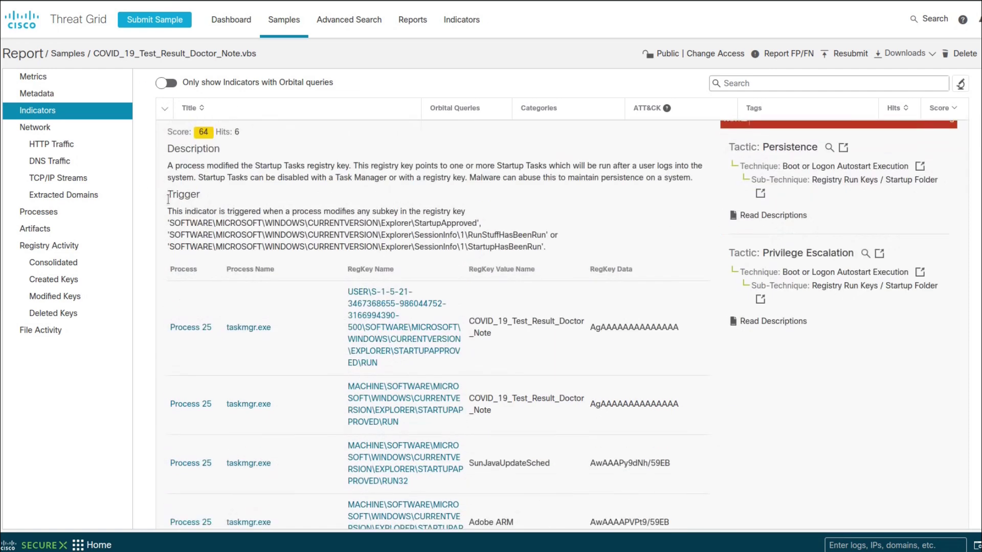
scroll(176, 221, down, 3)
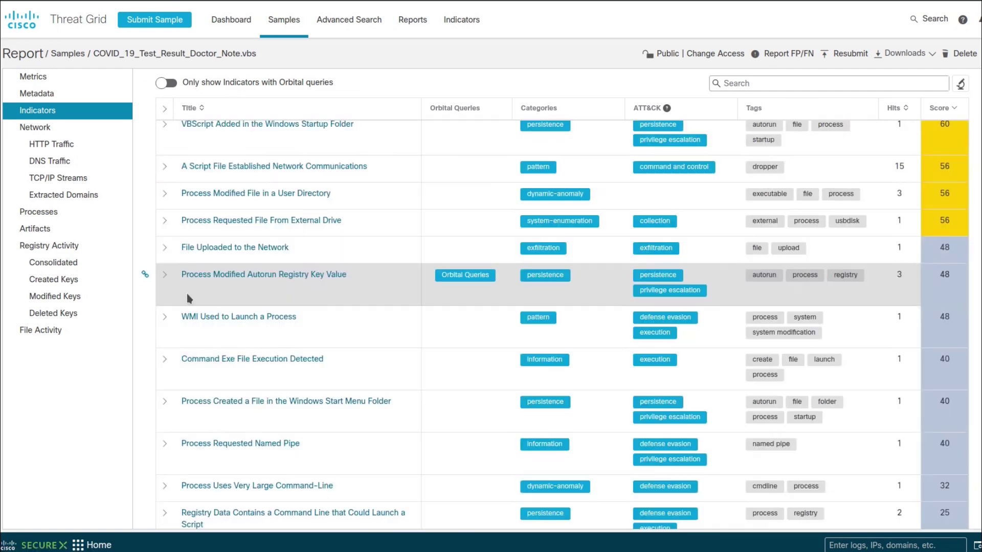
click(180, 288)
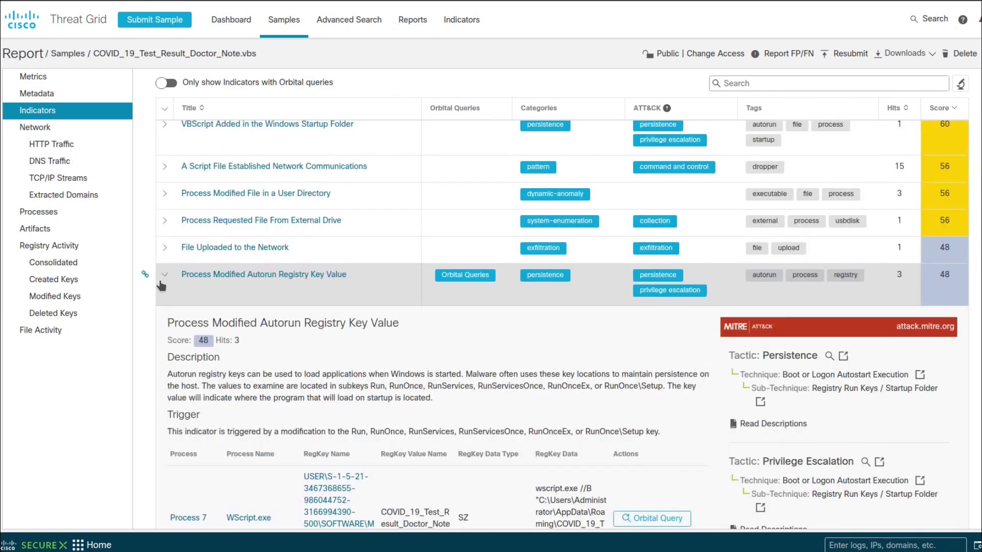
scroll(203, 305, down, 2)
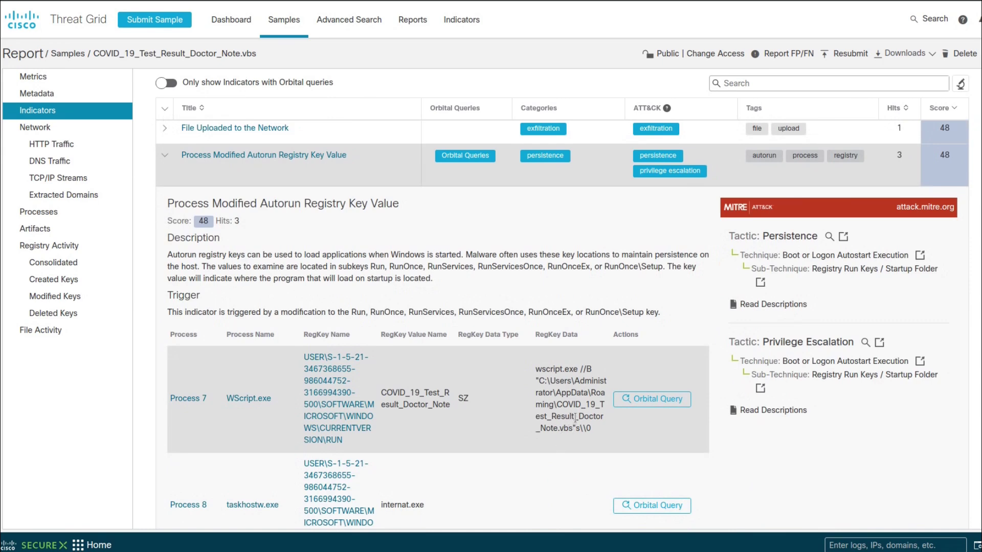
scroll(406, 353, down, 2)
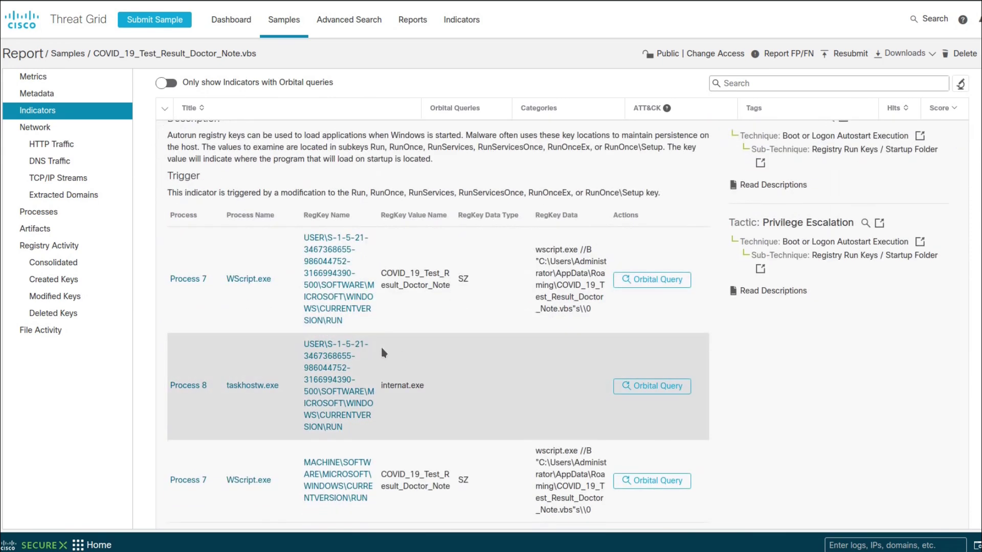
scroll(432, 275, down, 2)
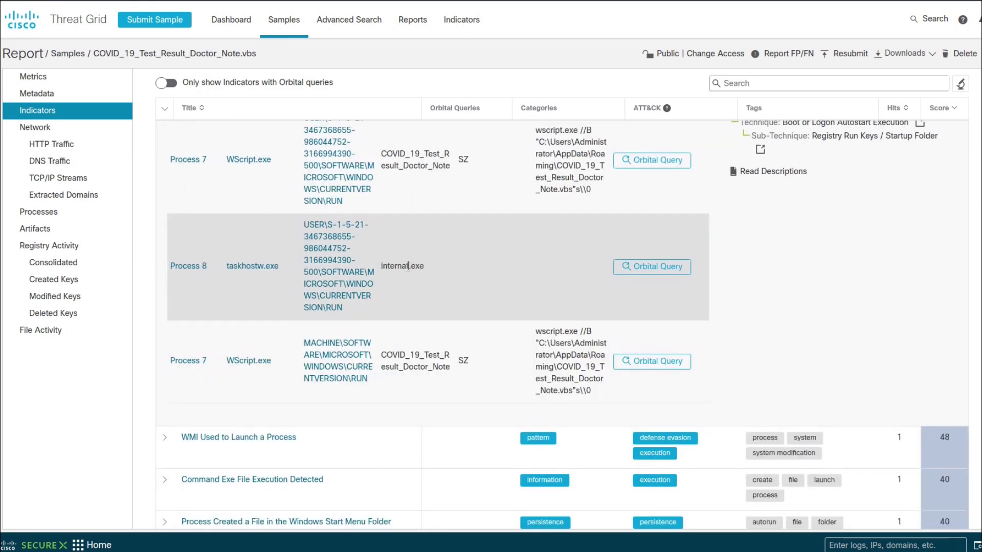
drag(430, 267, 379, 266)
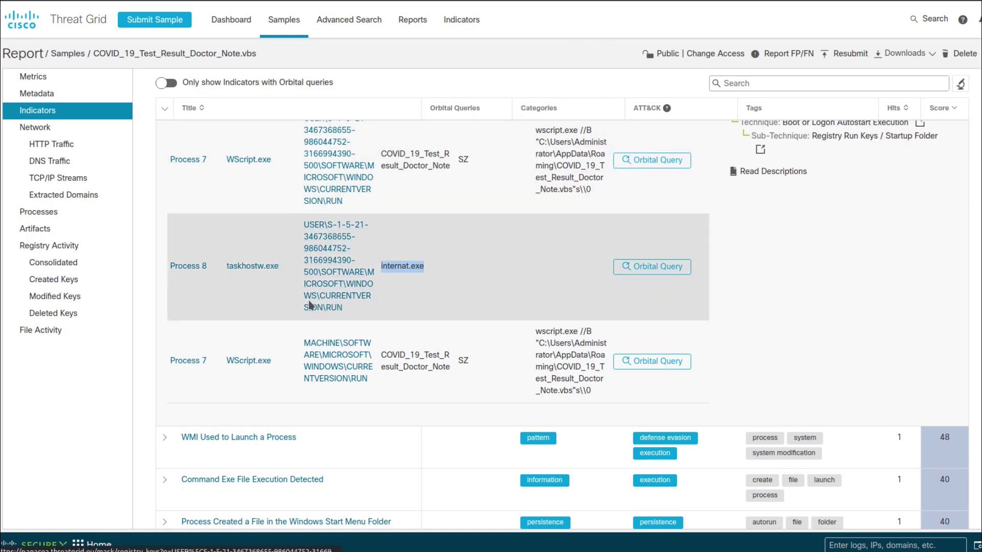
click(280, 298)
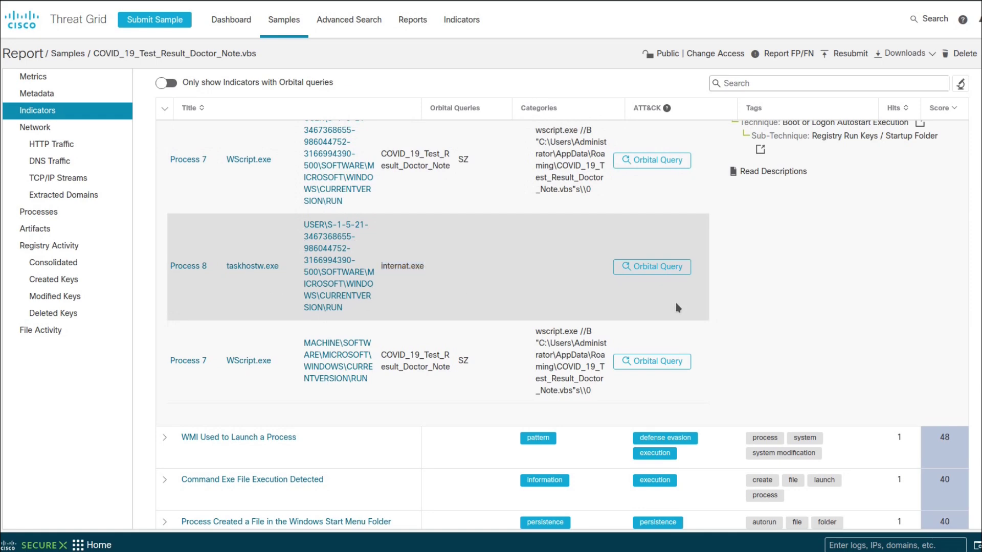
Scroll to the Artifacts table, jump back to Metrics and Metadata, then scroll through Behavioral Indicators
scroll(673, 308, down, 15)
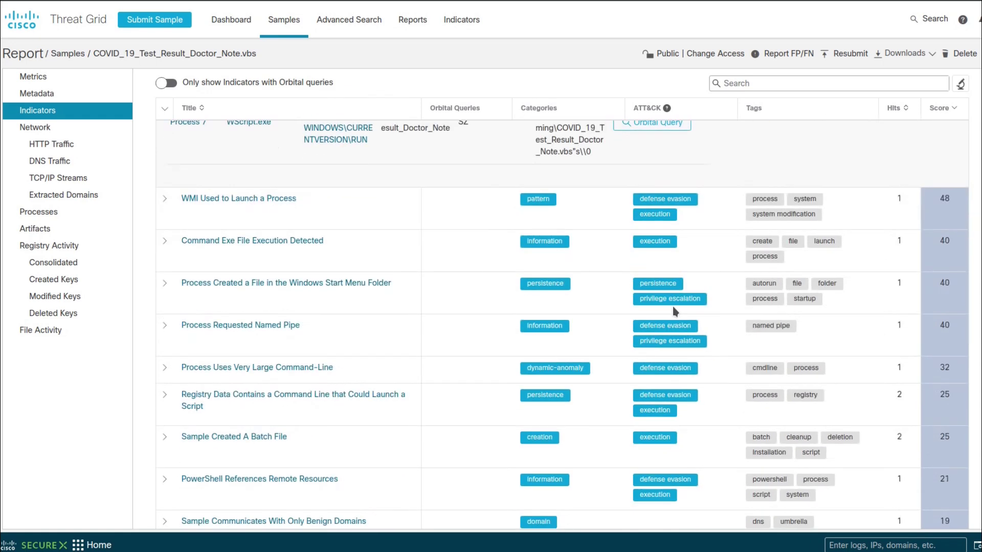
scroll(953, 241, down, 10)
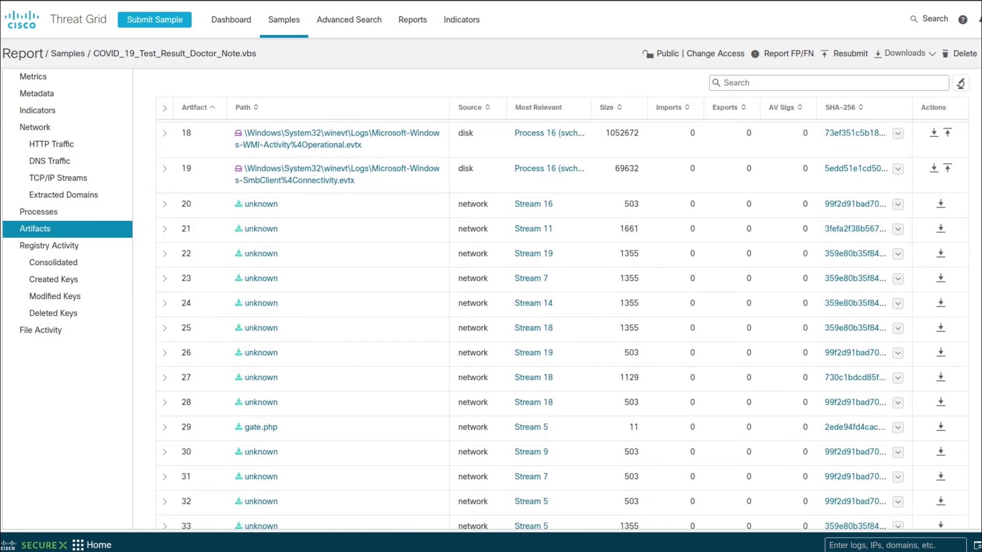
key(Home)
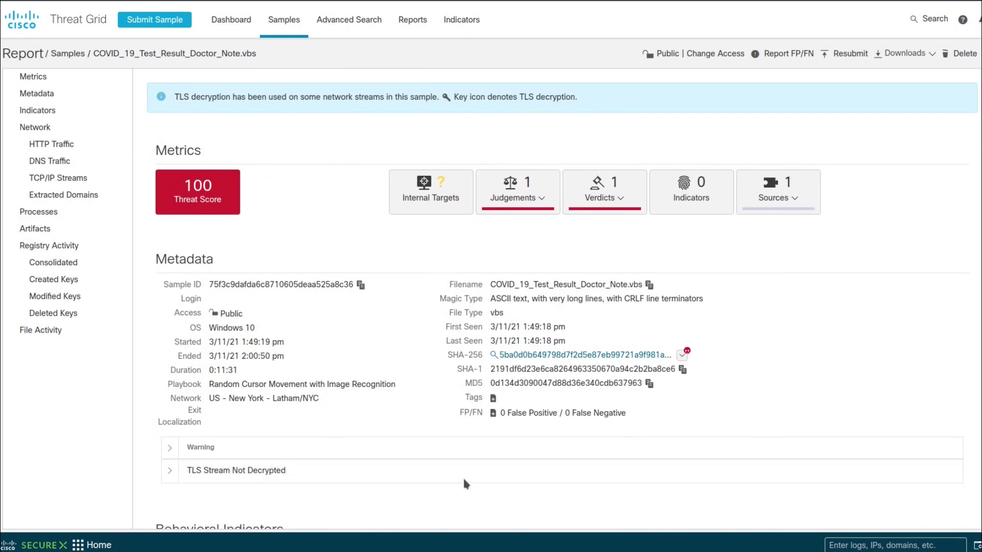
scroll(612, 371, down, 5)
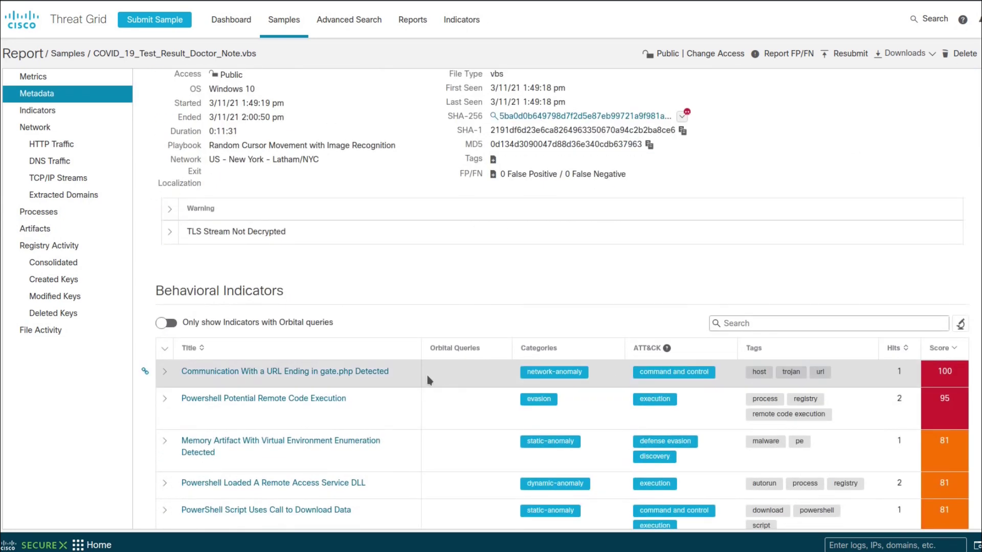
scroll(428, 381, down, 2)
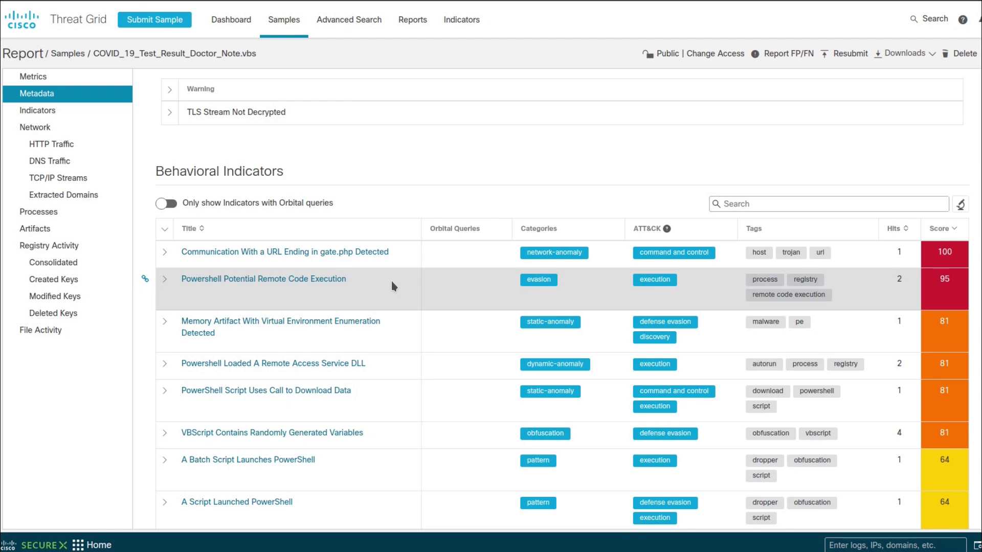
scroll(391, 281, down, 5)
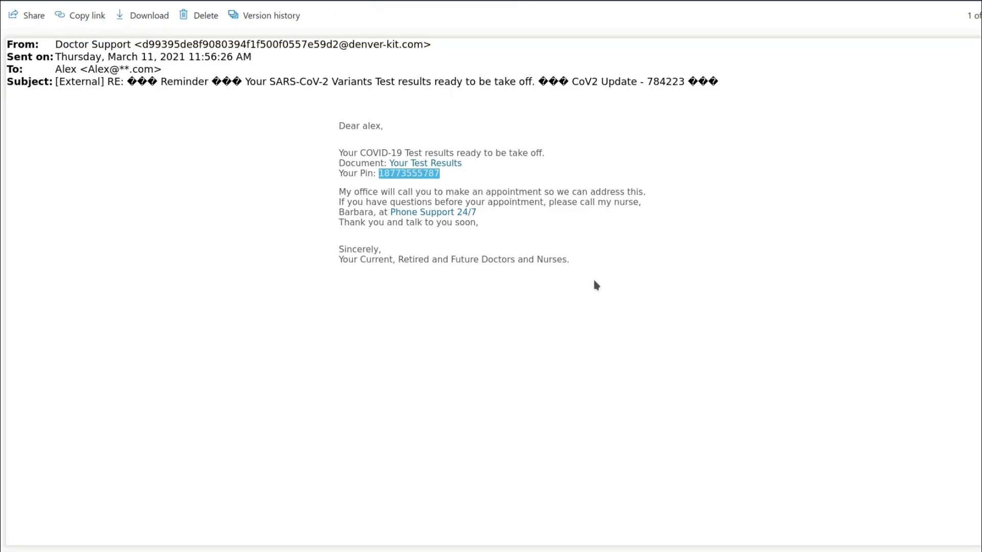
click(594, 281)
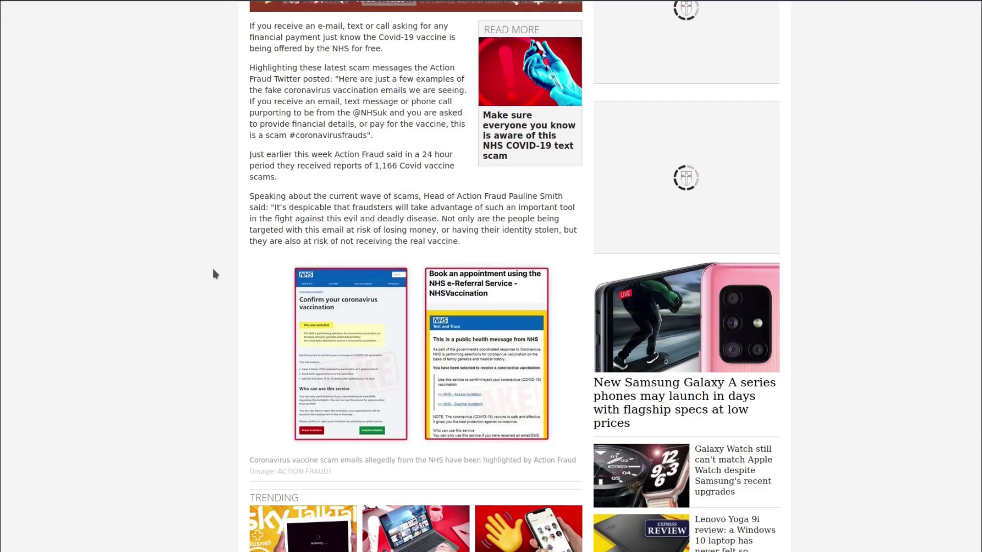
Scroll through the Which? Conversation article on the fake NHS vaccine text linking to uk-application-form.com
scroll(213, 271, up, 10)
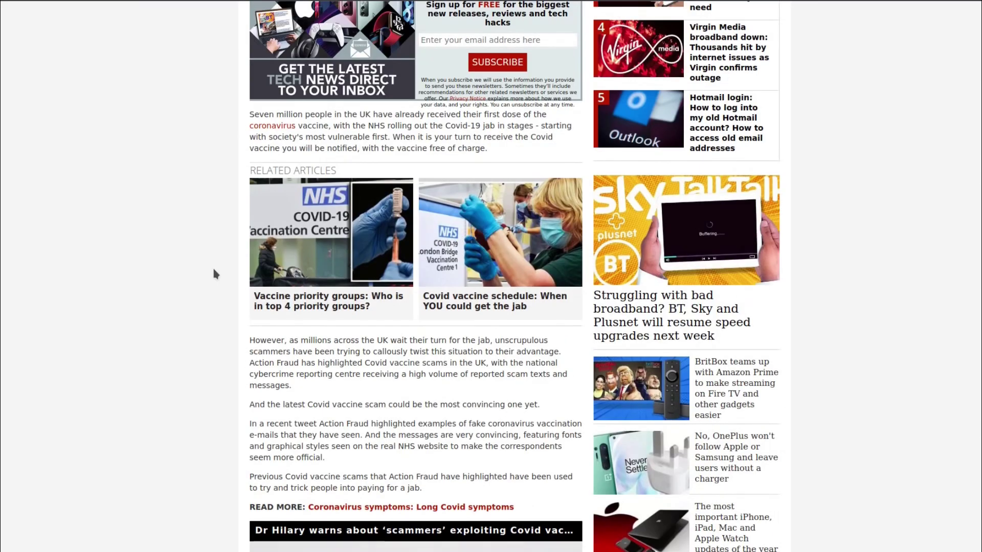
scroll(213, 270, up, 4)
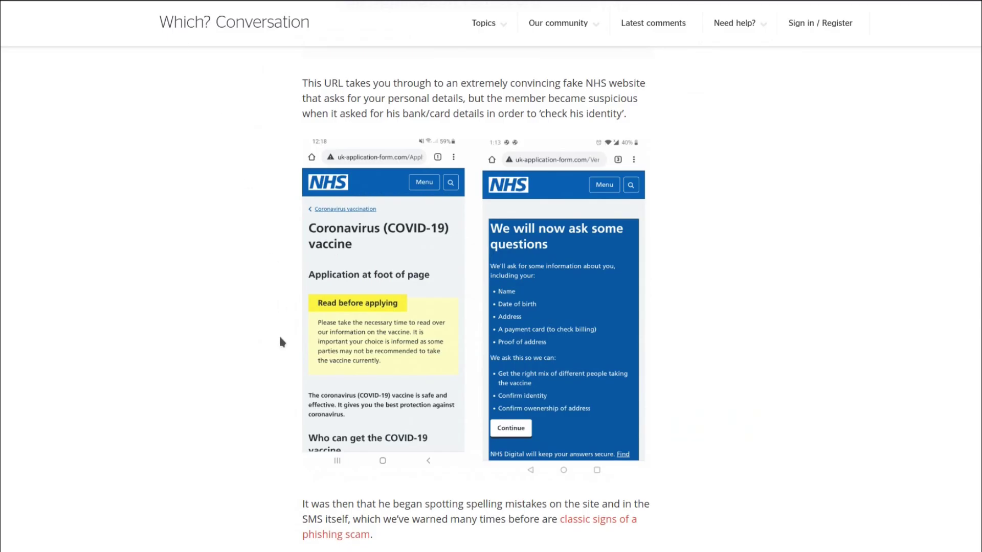
scroll(268, 338, up, 9)
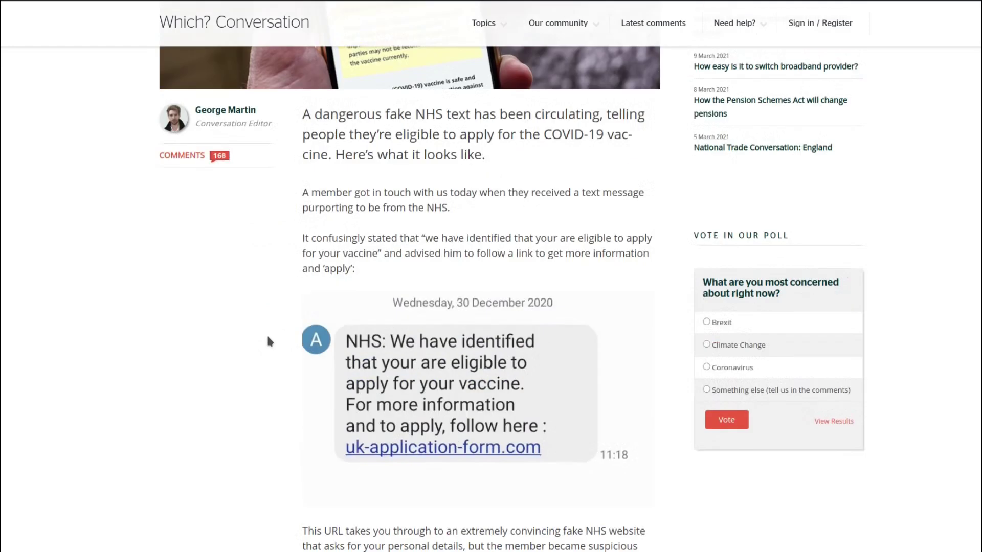
scroll(265, 338, down, 4)
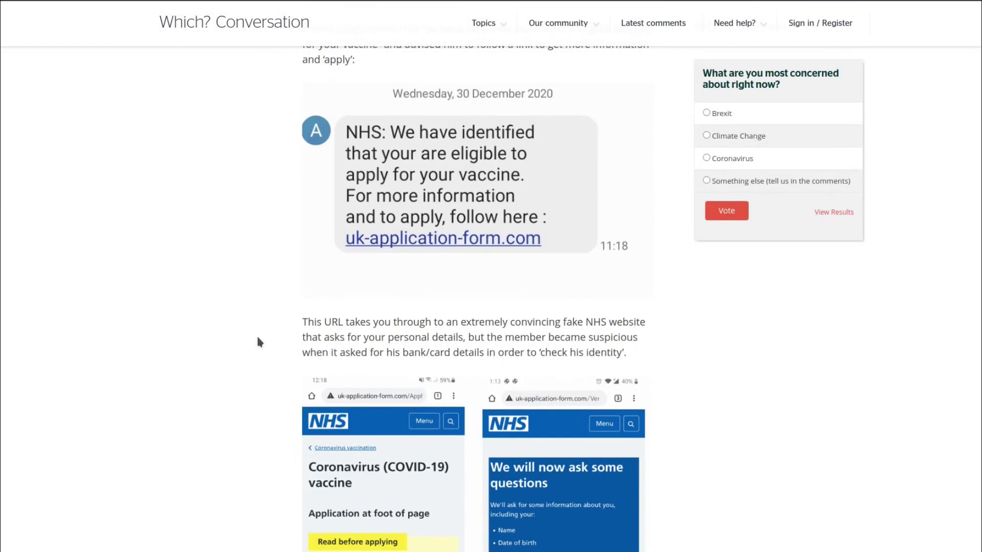